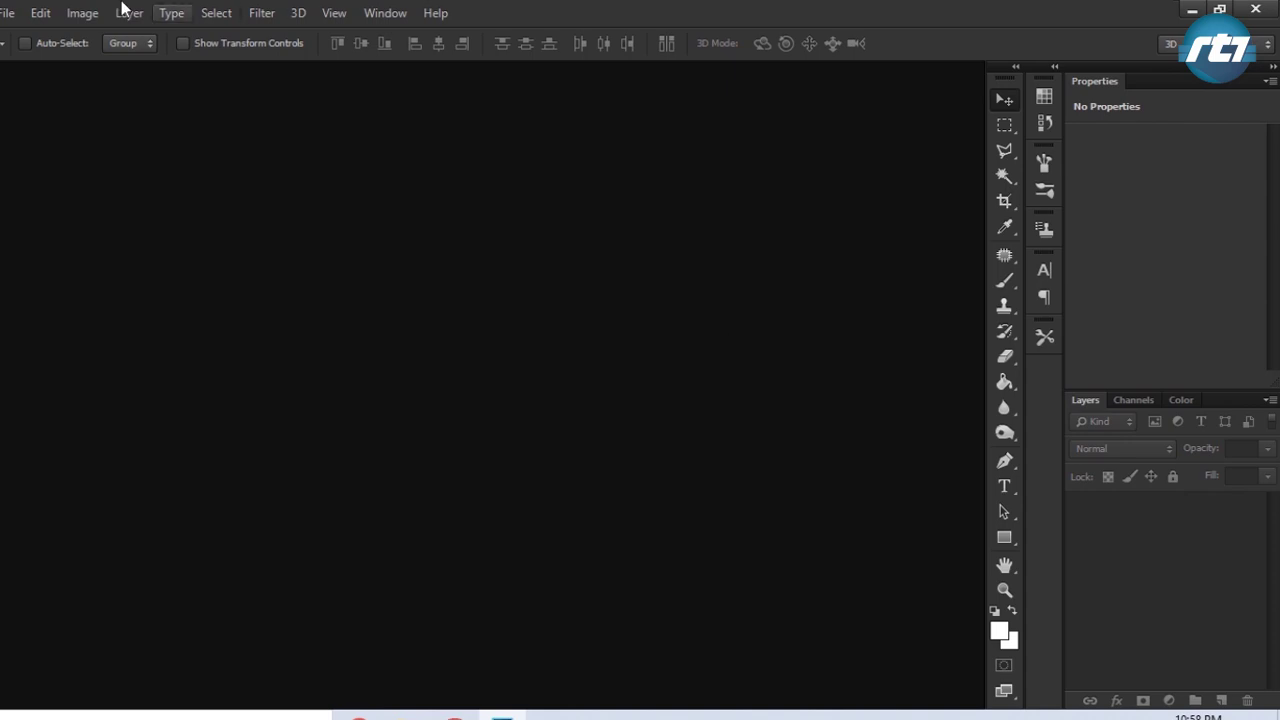
# Create a new 297.01 x 209.97 mm document at 300 ppi with a white background
pyautogui.click(9, 12)
pyautogui.click(23, 37)
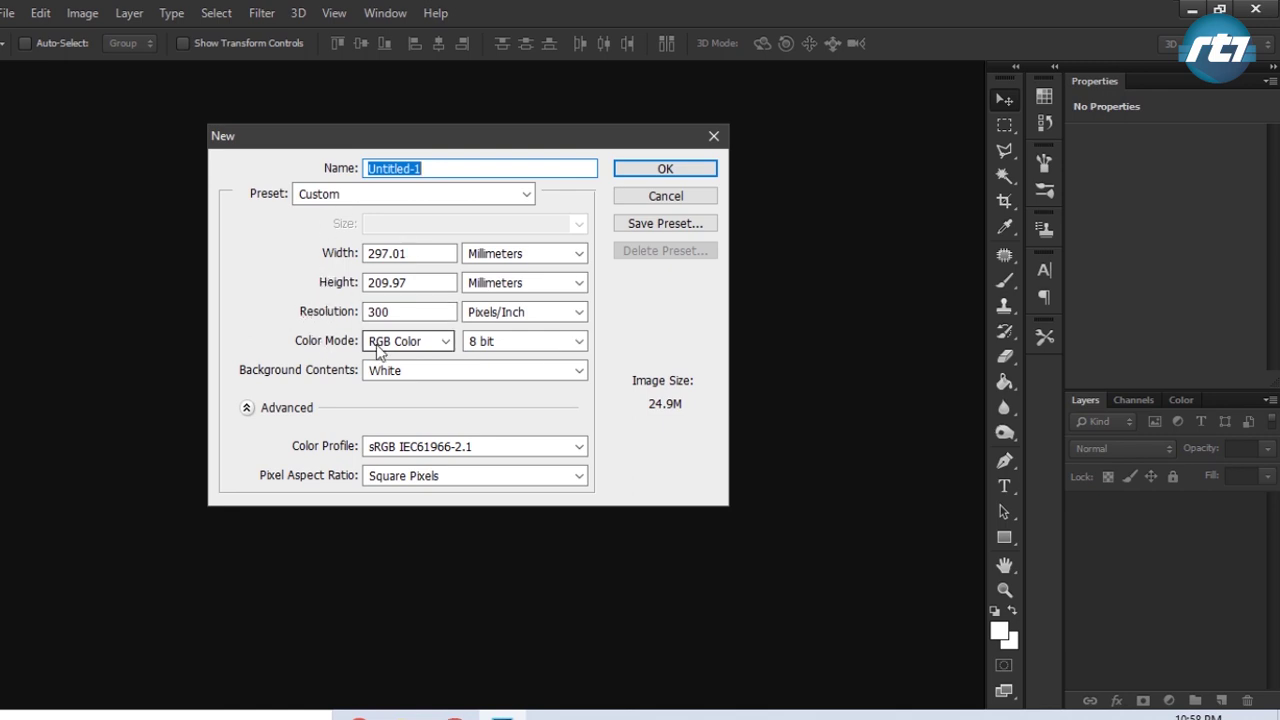
pyautogui.click(645, 172)
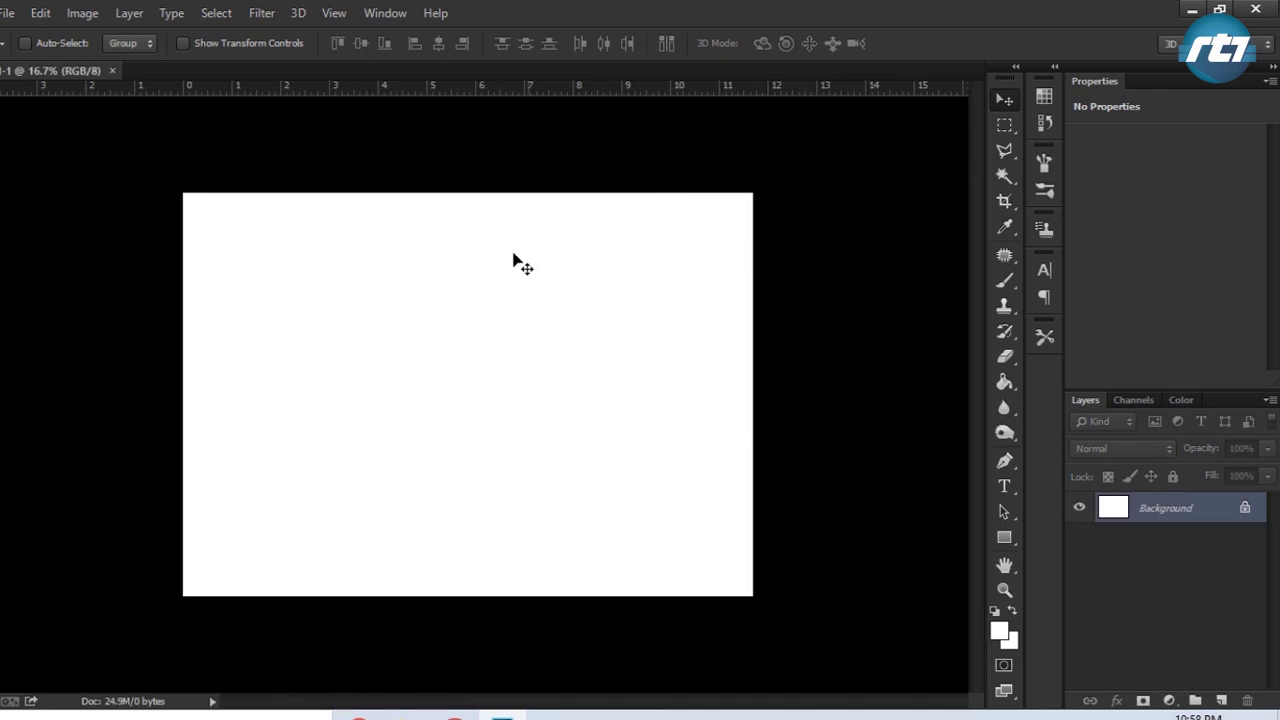
# Set the foreground colour to coral pink (#f66565)
pyautogui.click(996, 630)
pyautogui.click(886, 306)
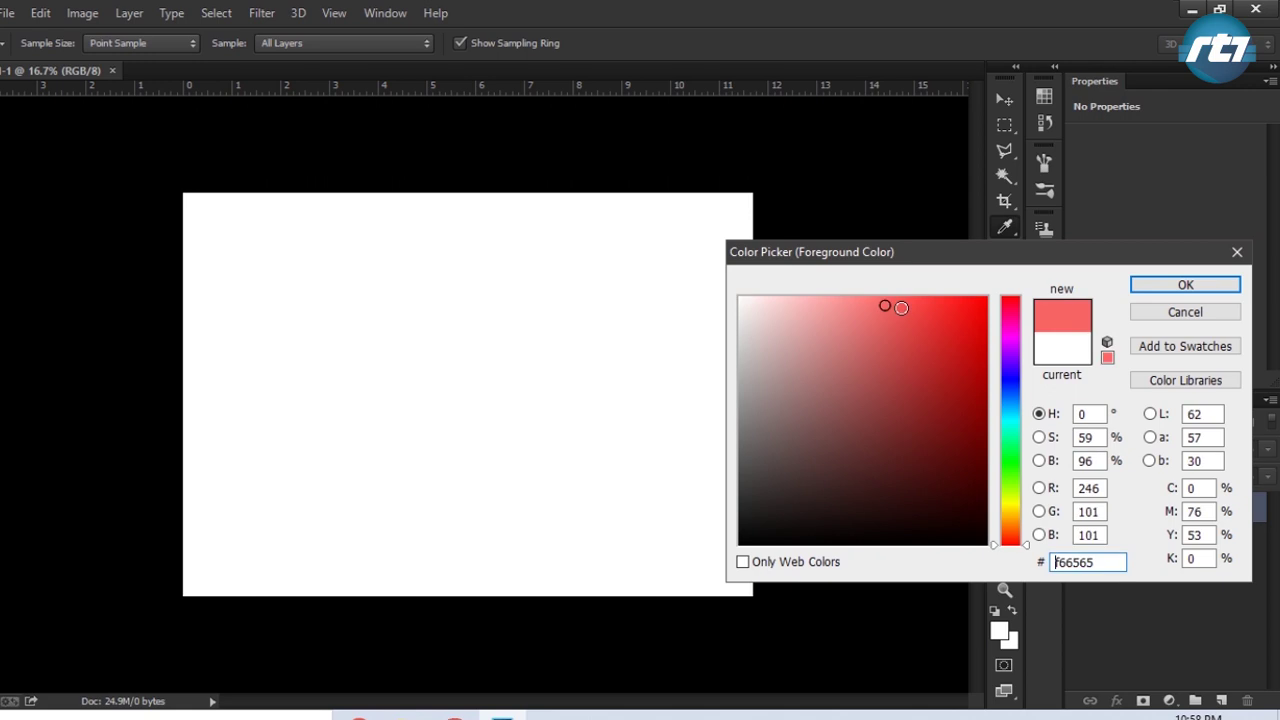
pyautogui.click(892, 303)
pyautogui.click(1180, 289)
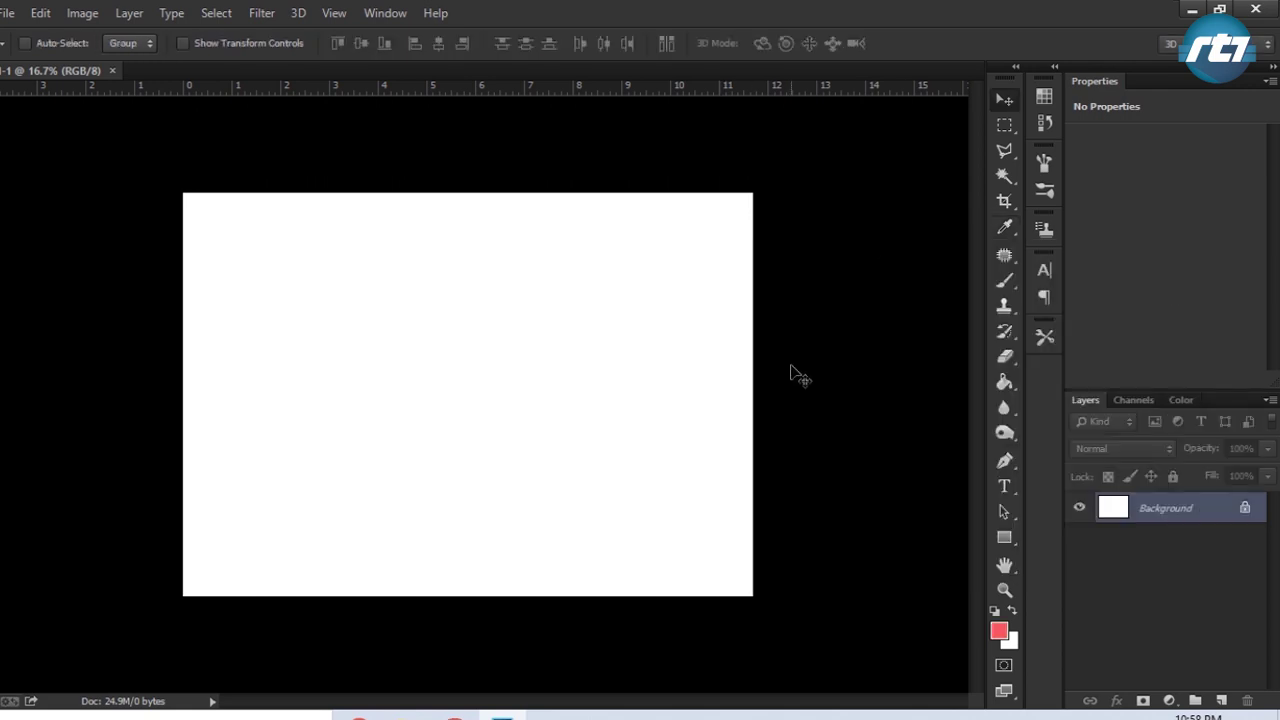
# Fill the Background layer with the pink using the Paint Bucket
pyautogui.press('g')
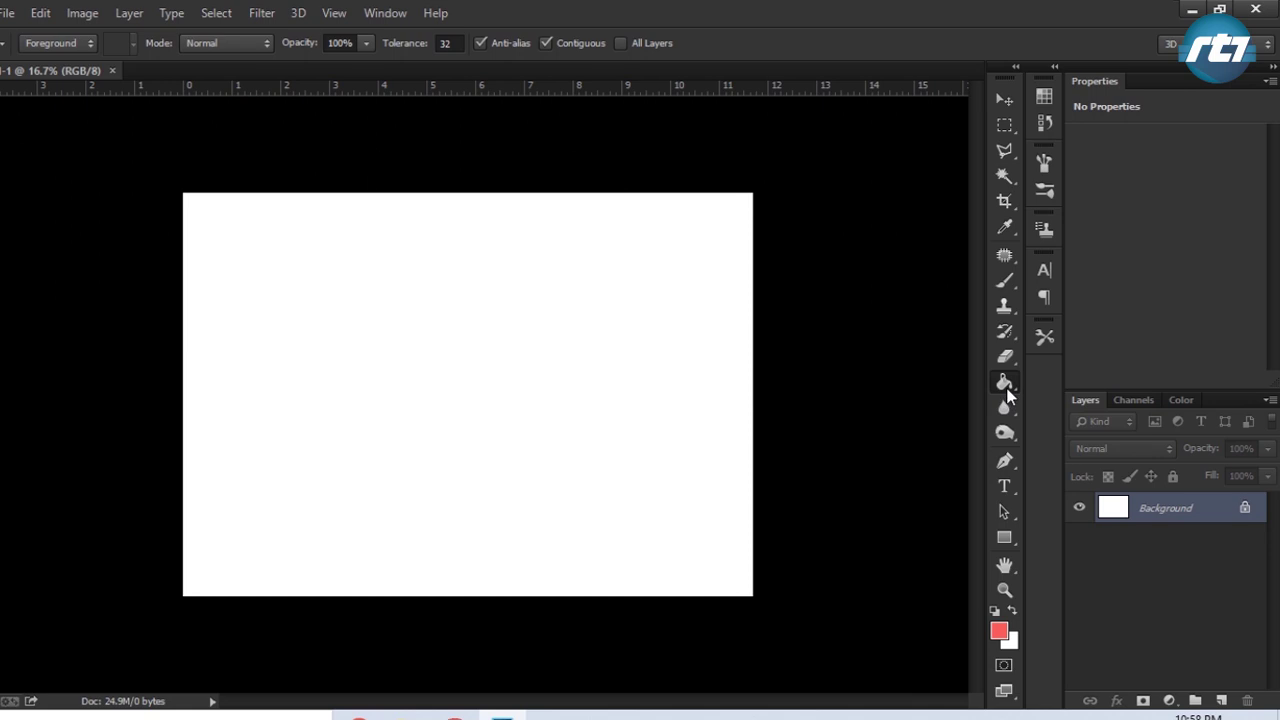
pyautogui.click(500, 268)
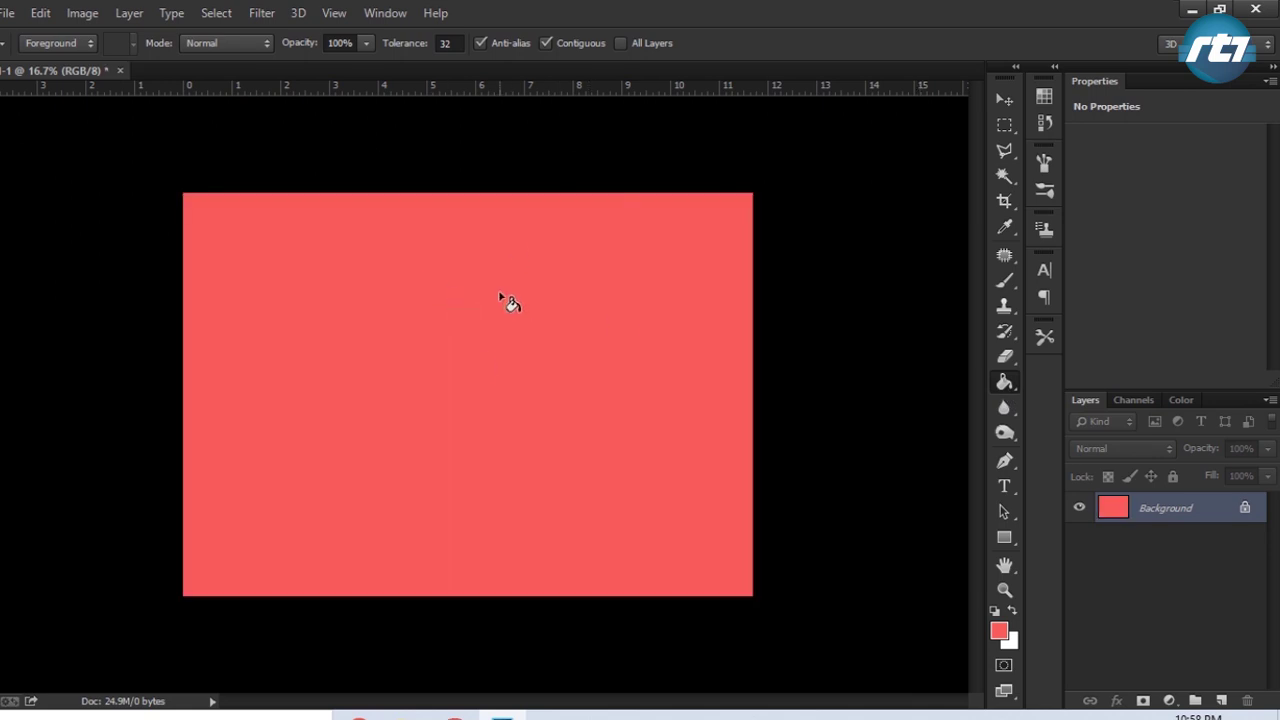
pyautogui.scroll(2, 500, 298)
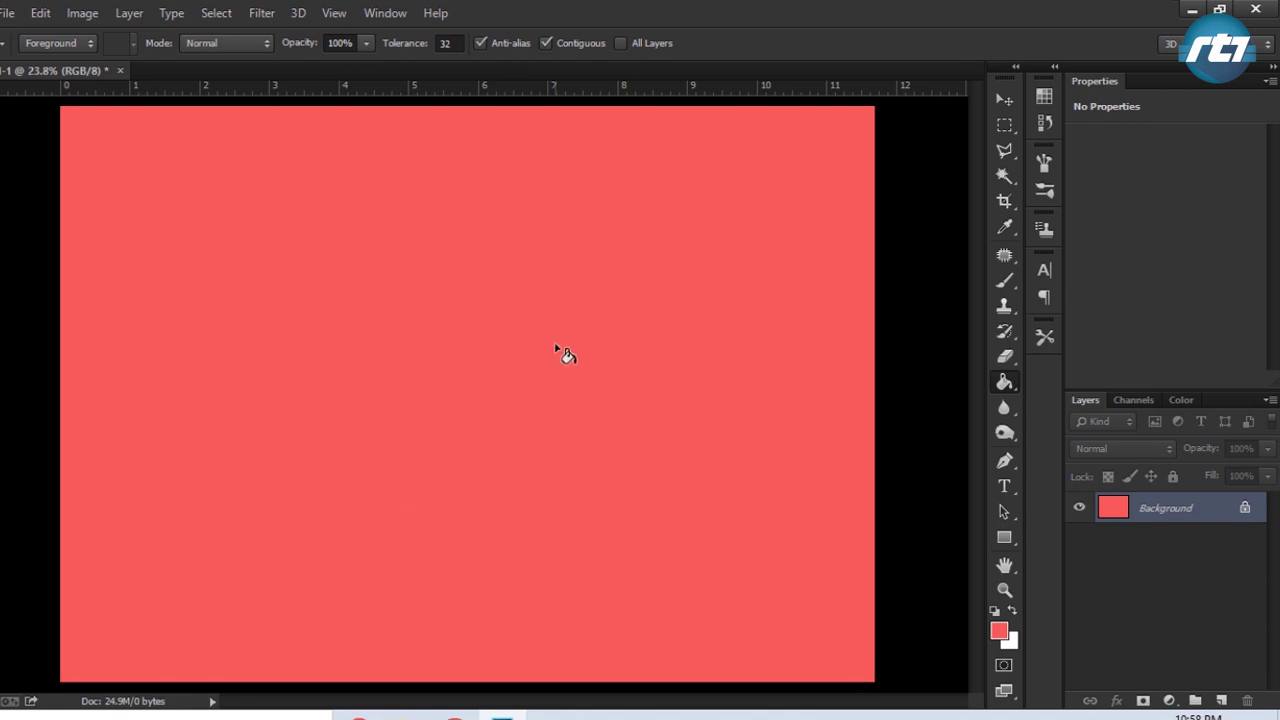
pyautogui.click(1001, 100)
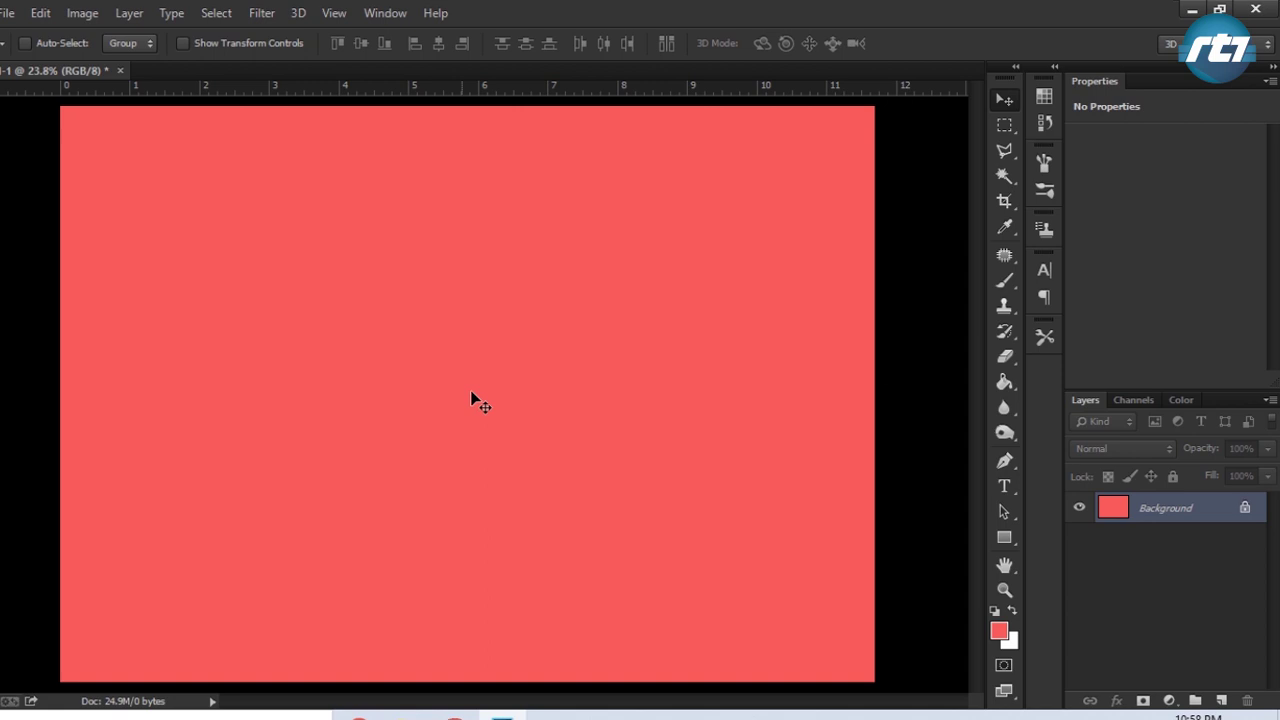
# Set the Type tool's text colour to white
pyautogui.click(1004, 486)
pyautogui.click(598, 43)
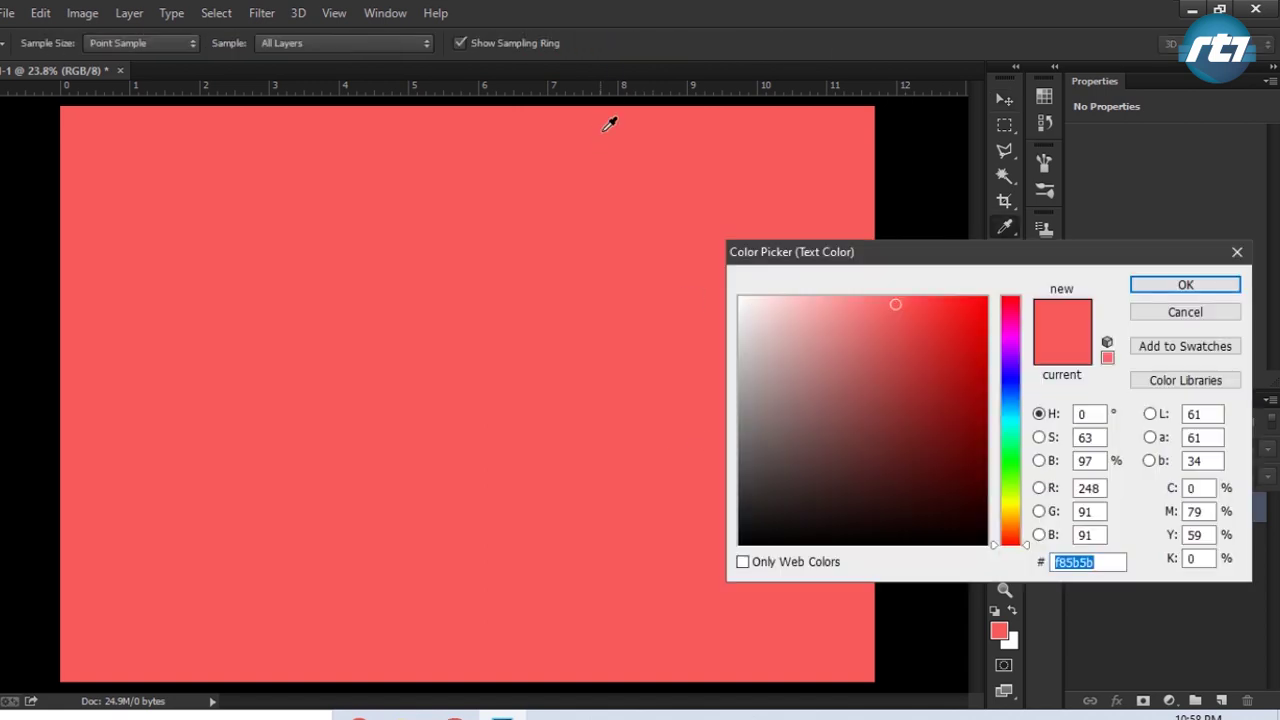
pyautogui.click(740, 298)
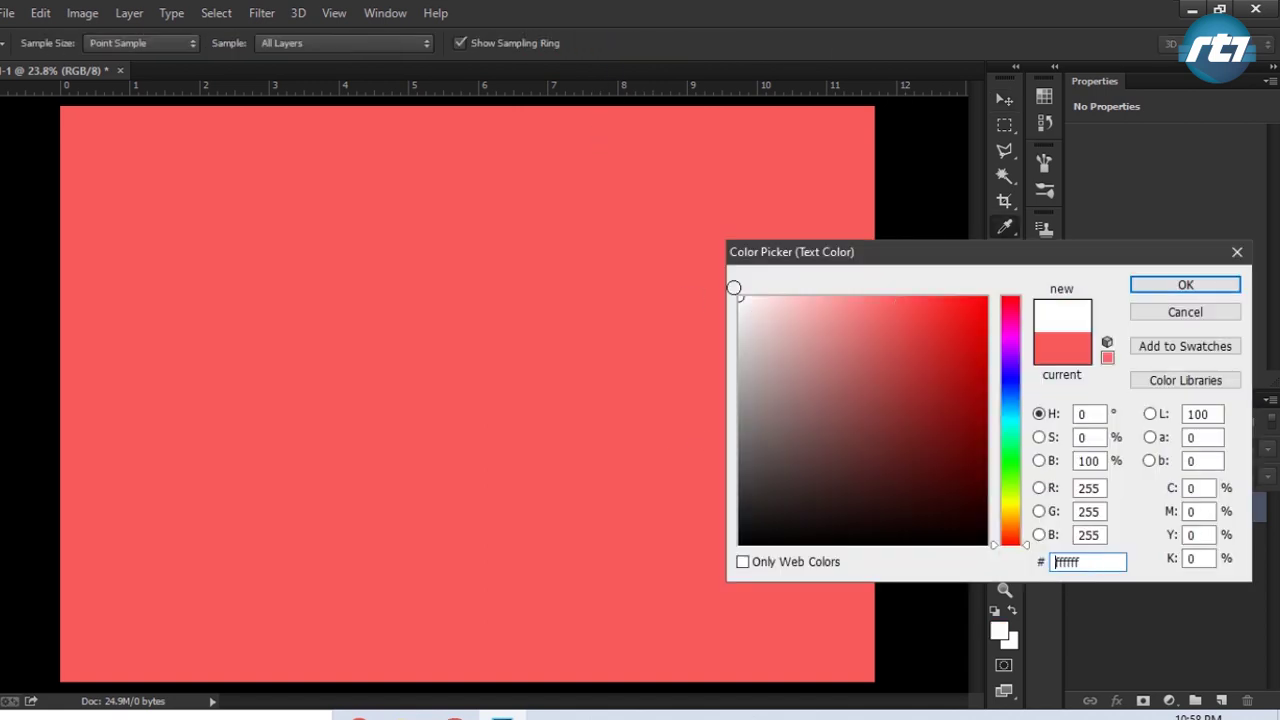
pyautogui.click(1182, 286)
# Type GLASS on the canvas and drag it to the centre
pyautogui.click(222, 396)
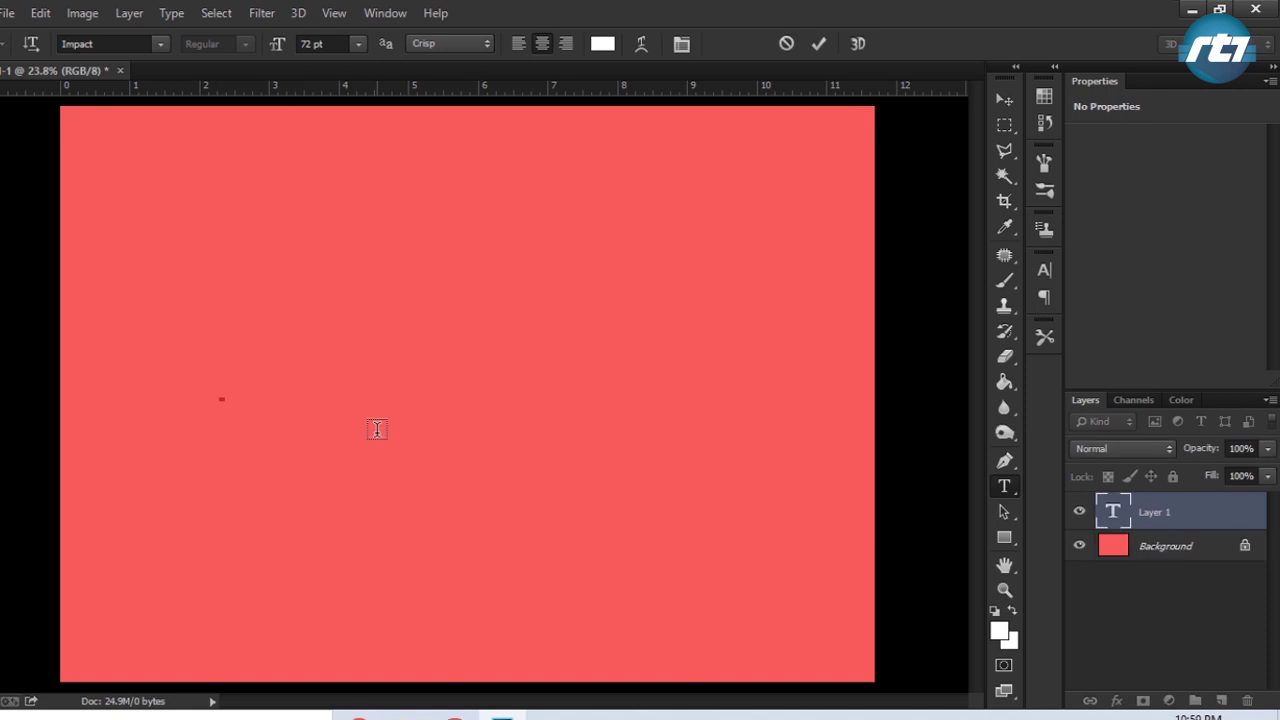
pyautogui.write('GLASS')
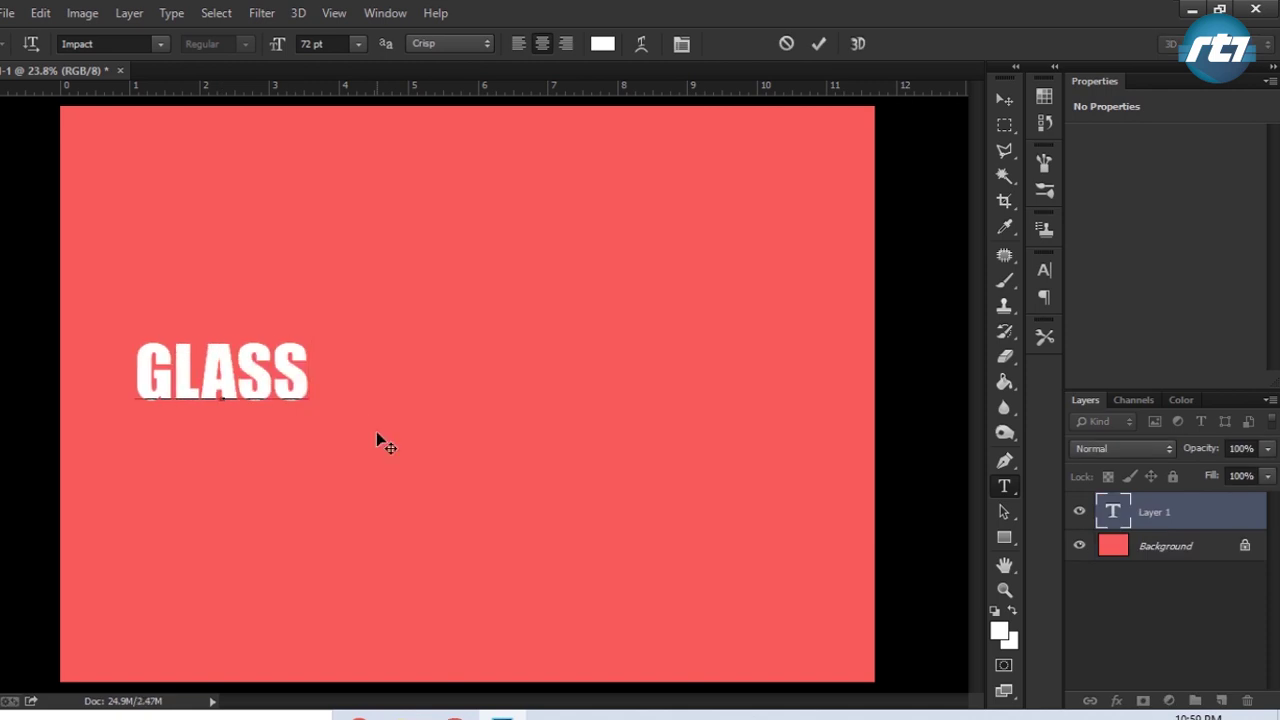
pyautogui.click(1003, 99)
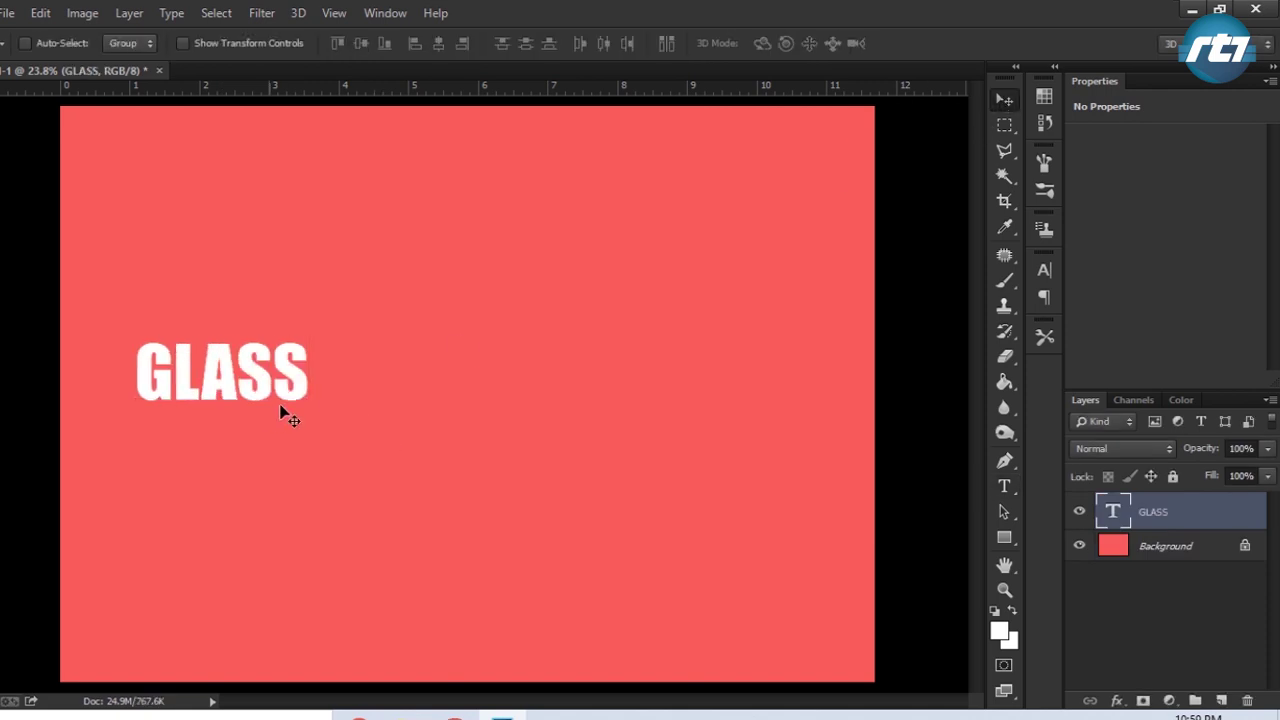
pyautogui.moveTo(297, 391); pyautogui.dragTo(509, 401)
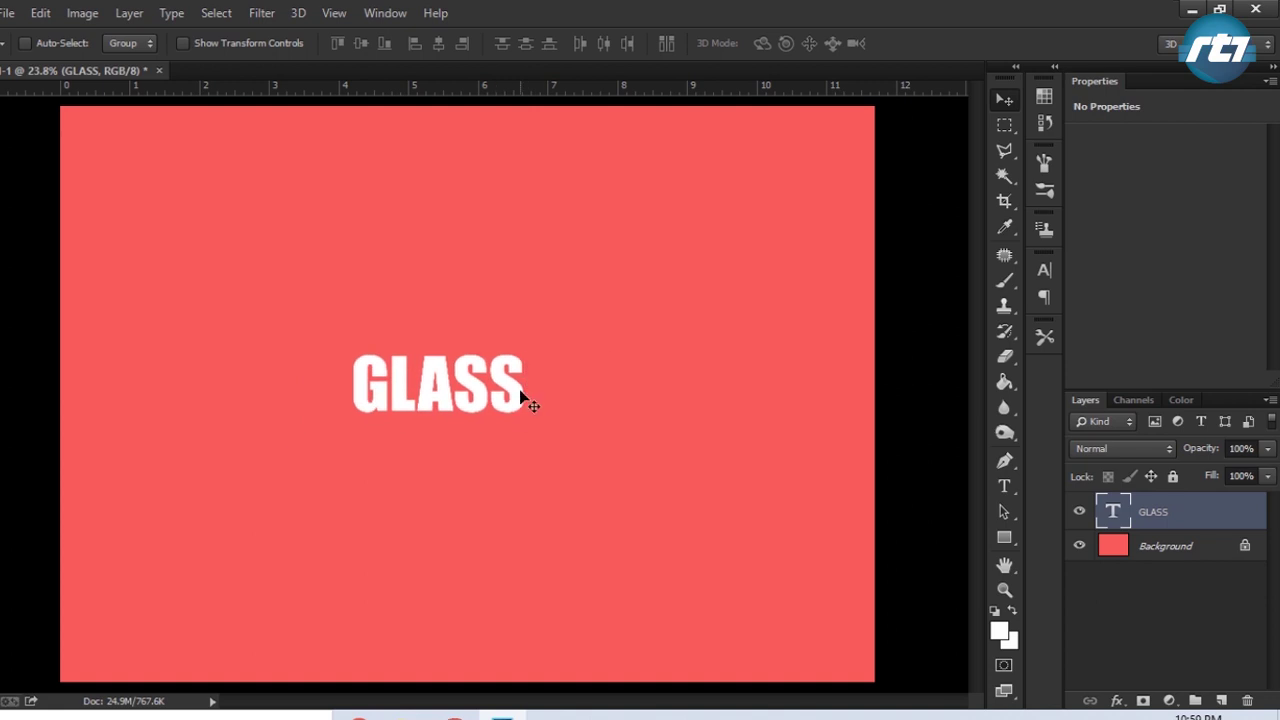
# Scale GLASS to about 394% with Free Transform, reposition it, and commit
pyautogui.hotkey('ctrl', 't')
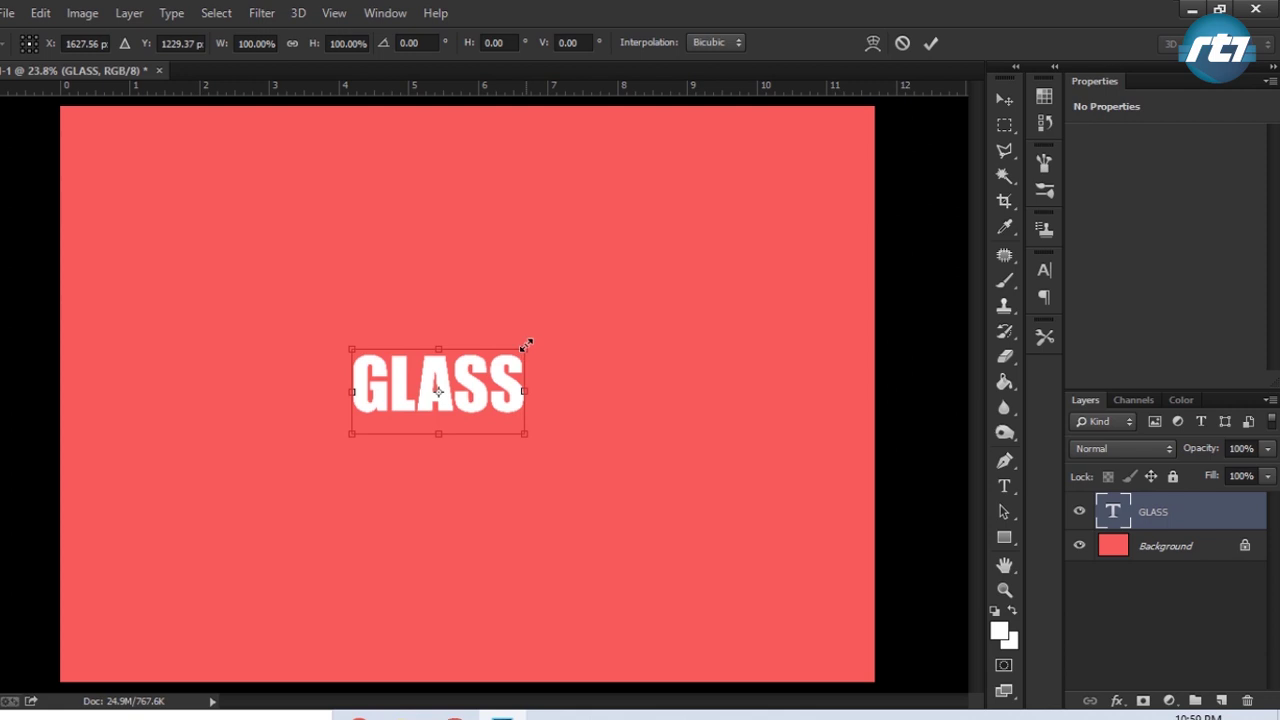
pyautogui.moveTo(531, 343); pyautogui.dragTo(828, 152)
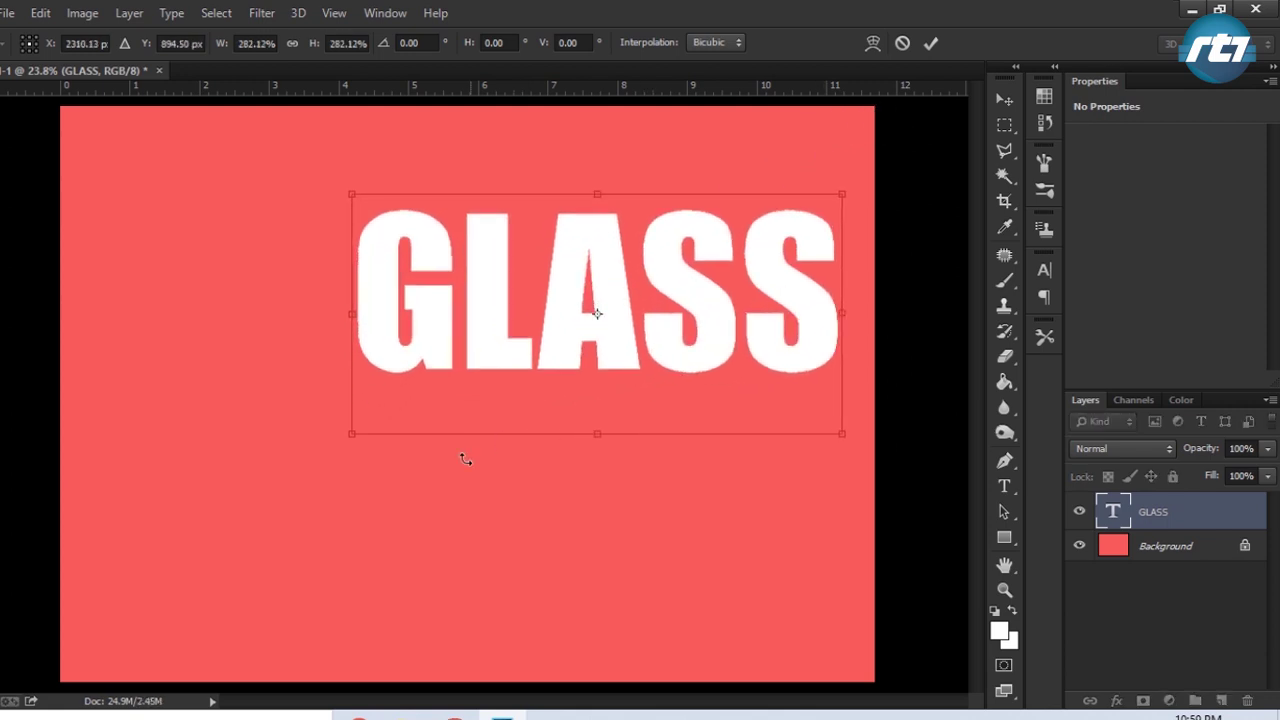
pyautogui.moveTo(357, 440); pyautogui.dragTo(168, 550)
pyautogui.moveTo(536, 398); pyautogui.dragTo(505, 427)
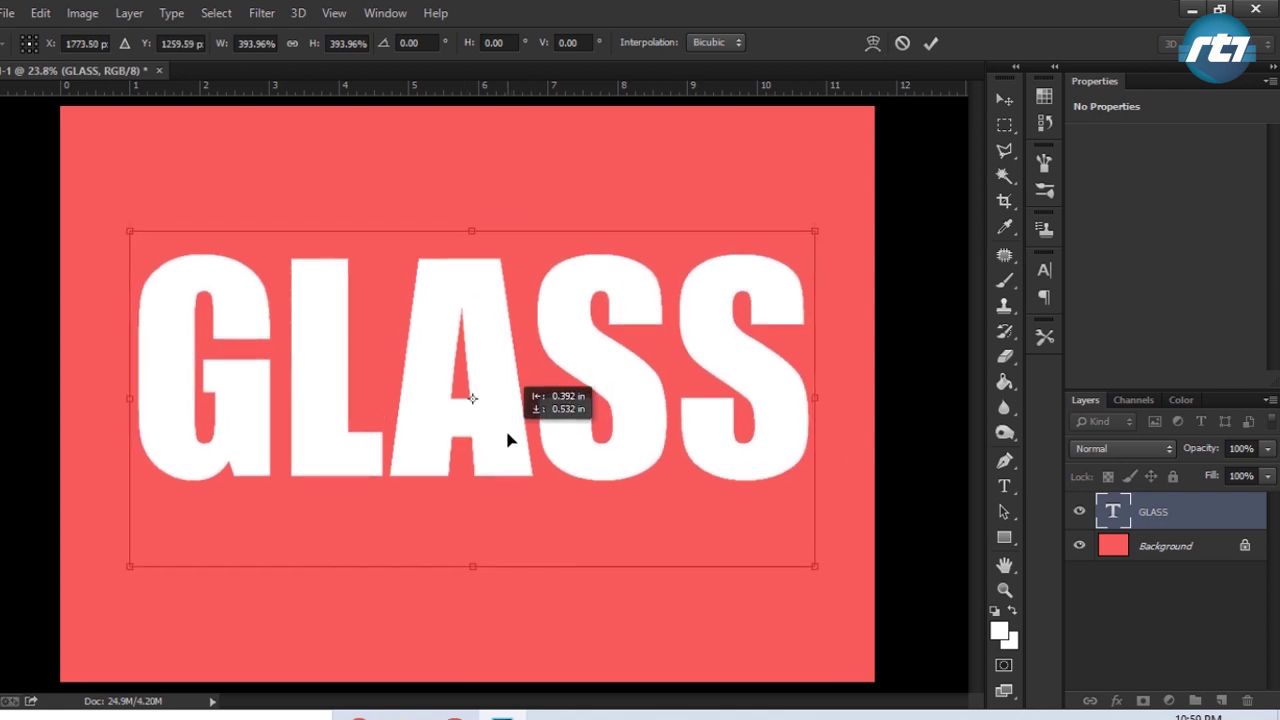
pyautogui.press('Return')
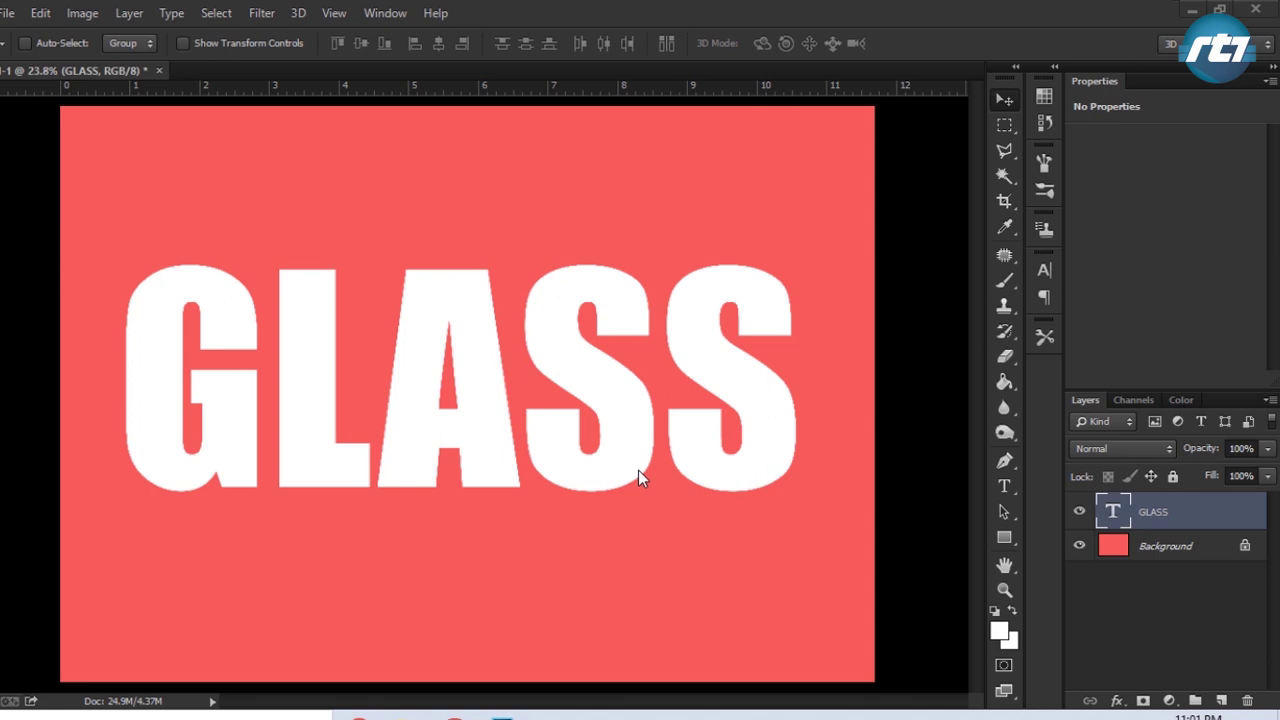
# Drop the GLASS layer's Fill Opacity to 0% in Blending Options
pyautogui.click(1120, 702)
pyautogui.click(1176, 466)
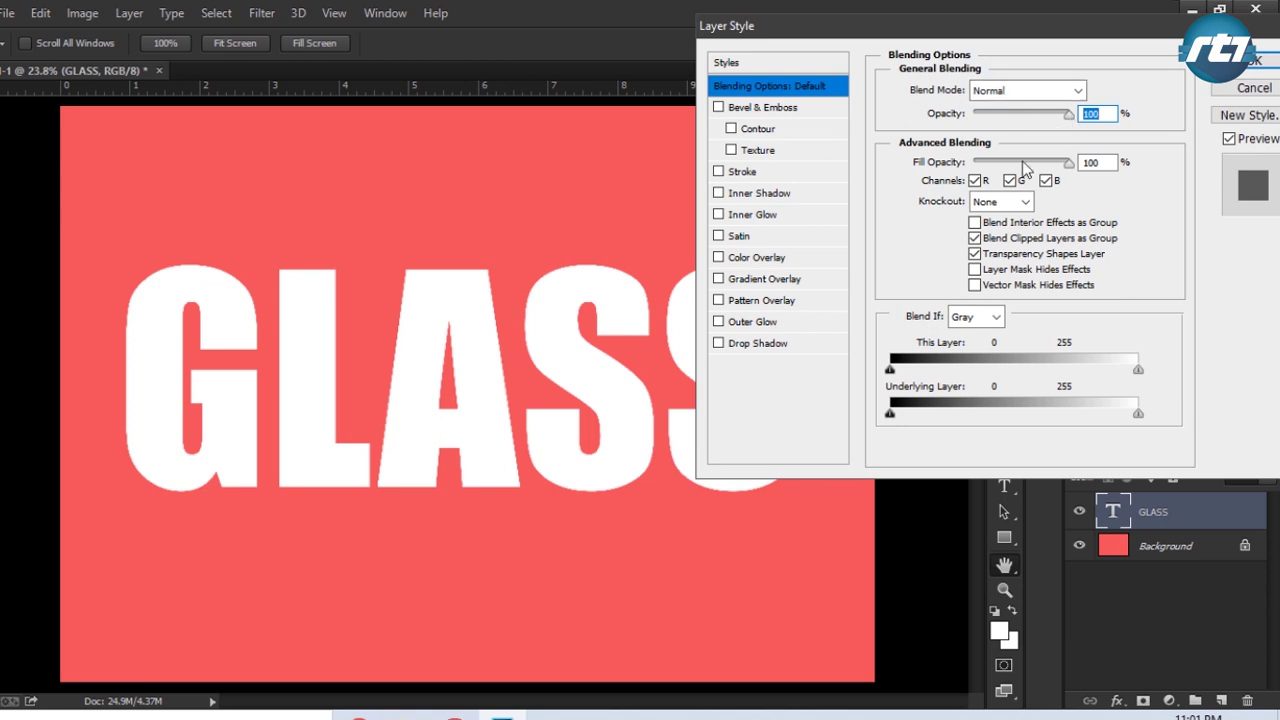
pyautogui.moveTo(1067, 164); pyautogui.dragTo(973, 164)
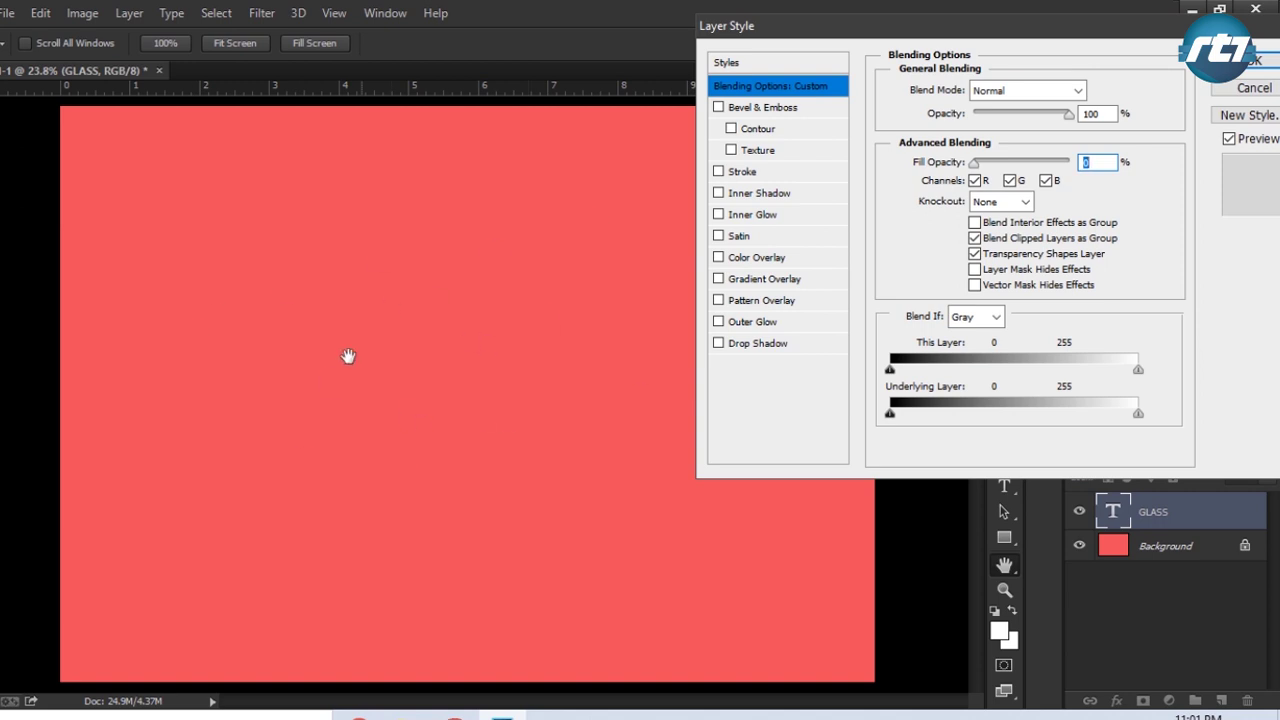
# Enable Bevel & Emboss on GLASS with Depth 200%, Size 15 px, Soften 1 px
pyautogui.click(784, 114)
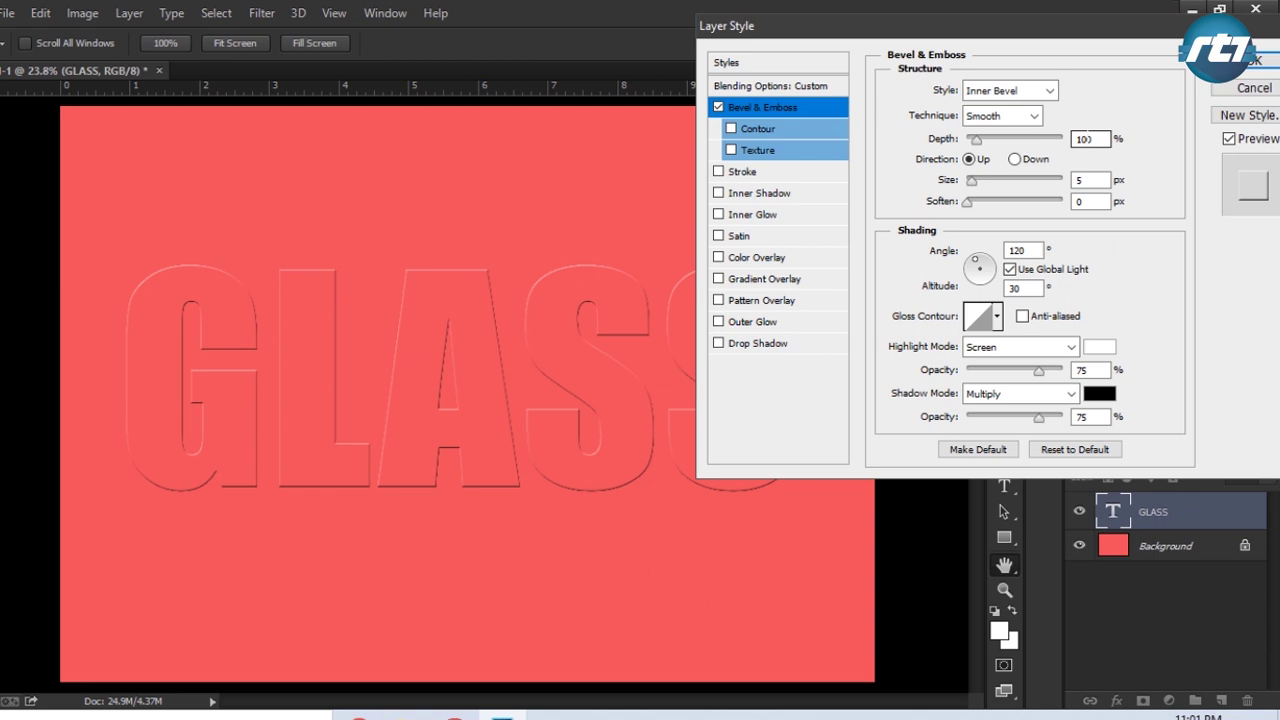
pyautogui.doubleClick(1085, 139)
pyautogui.write('200')
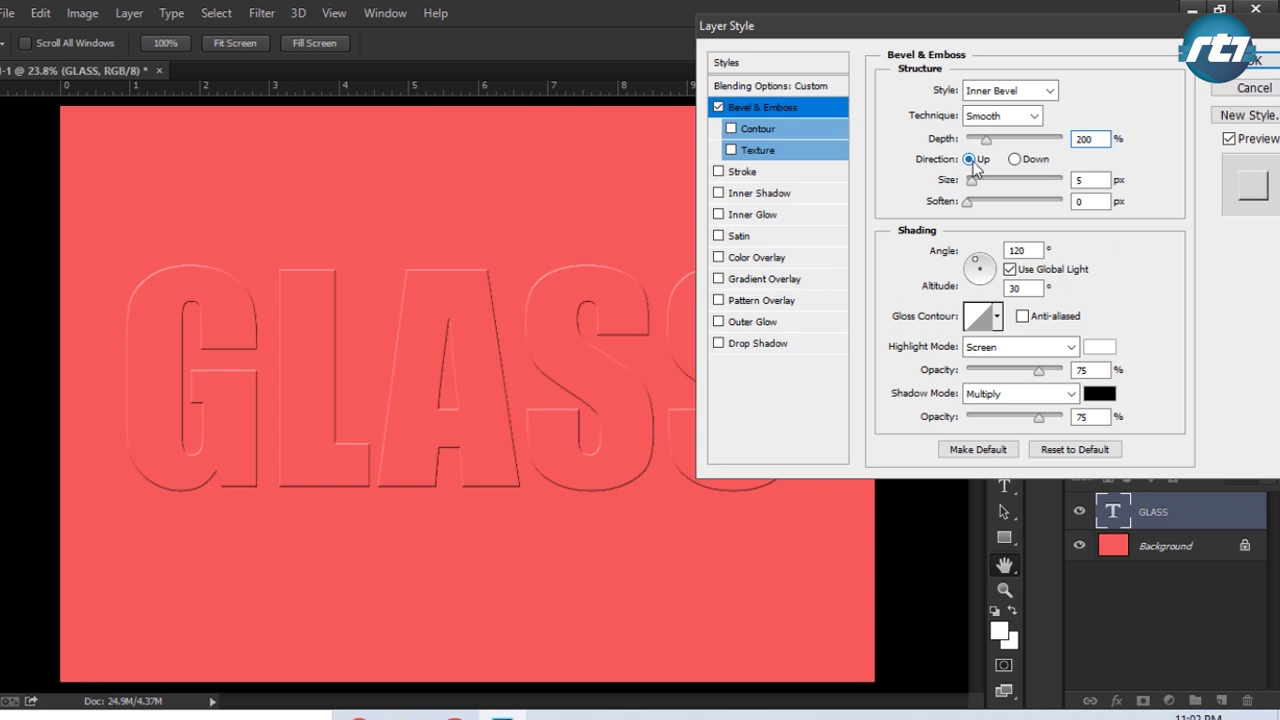
pyautogui.click(1080, 181)
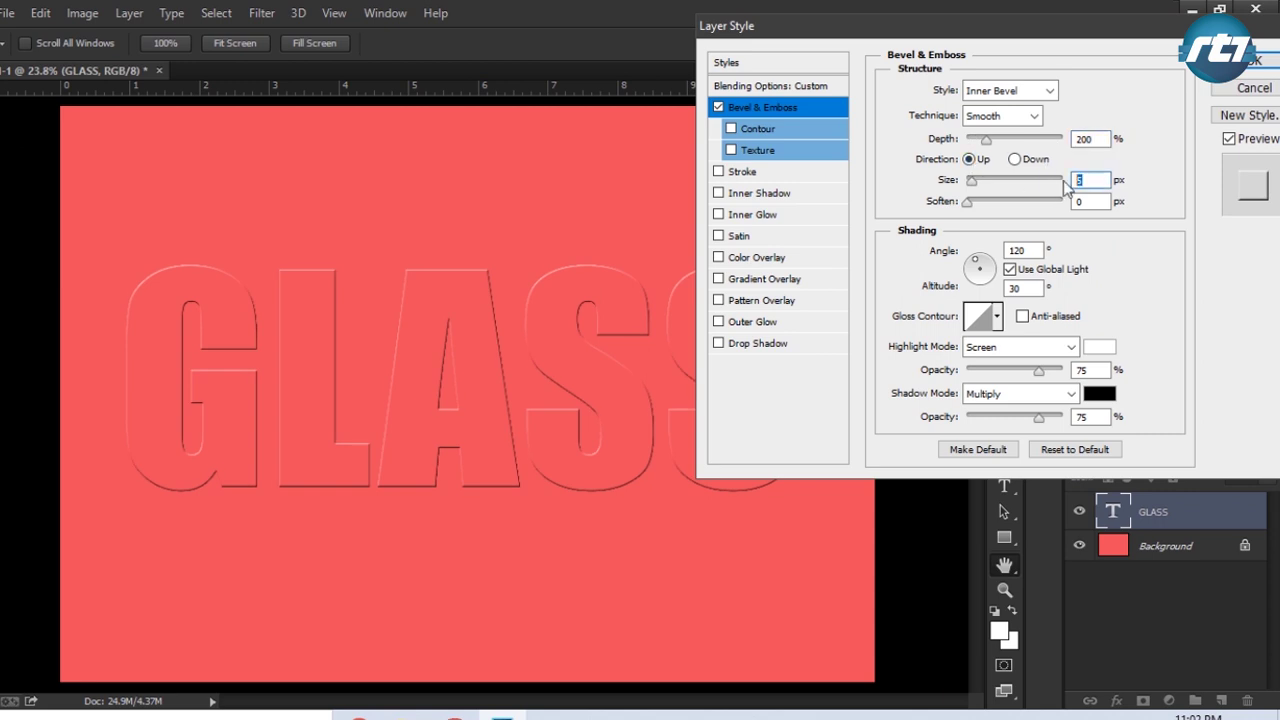
pyautogui.write('15')
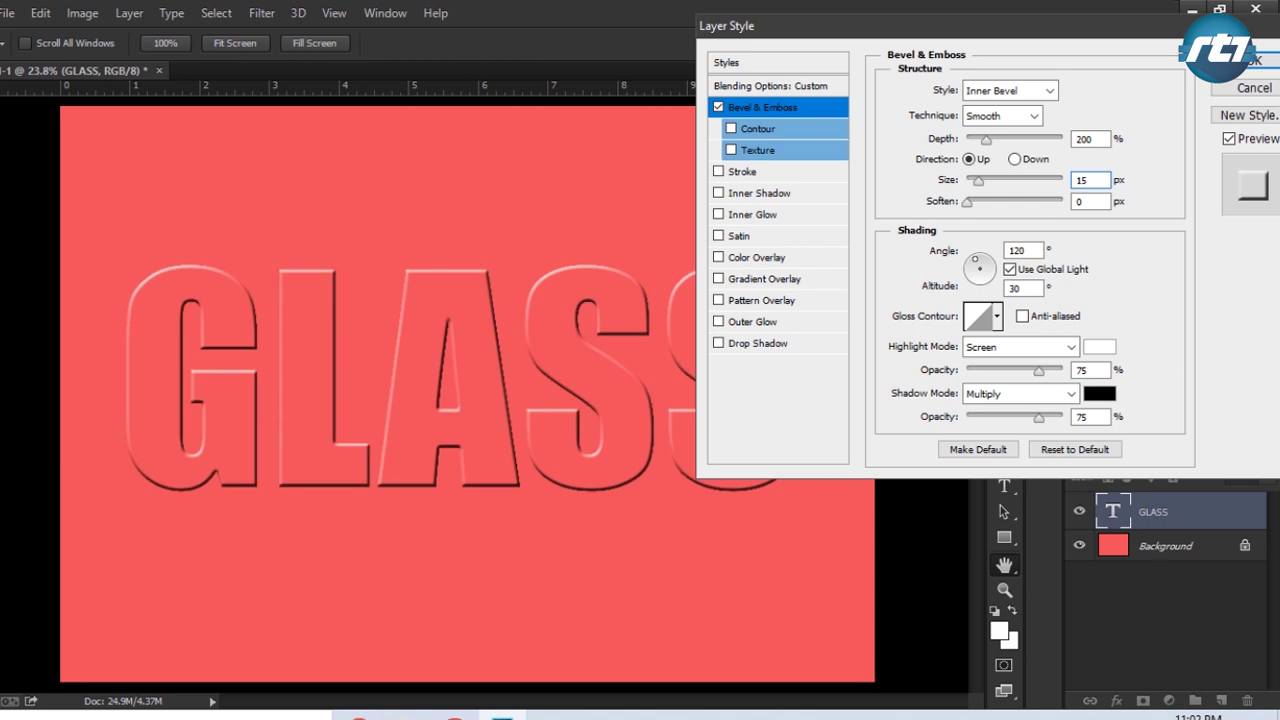
pyautogui.press('Tab')
pyautogui.write('1')
# Choose a multi-peak Gloss Contour for the bevel
pyautogui.click(996, 318)
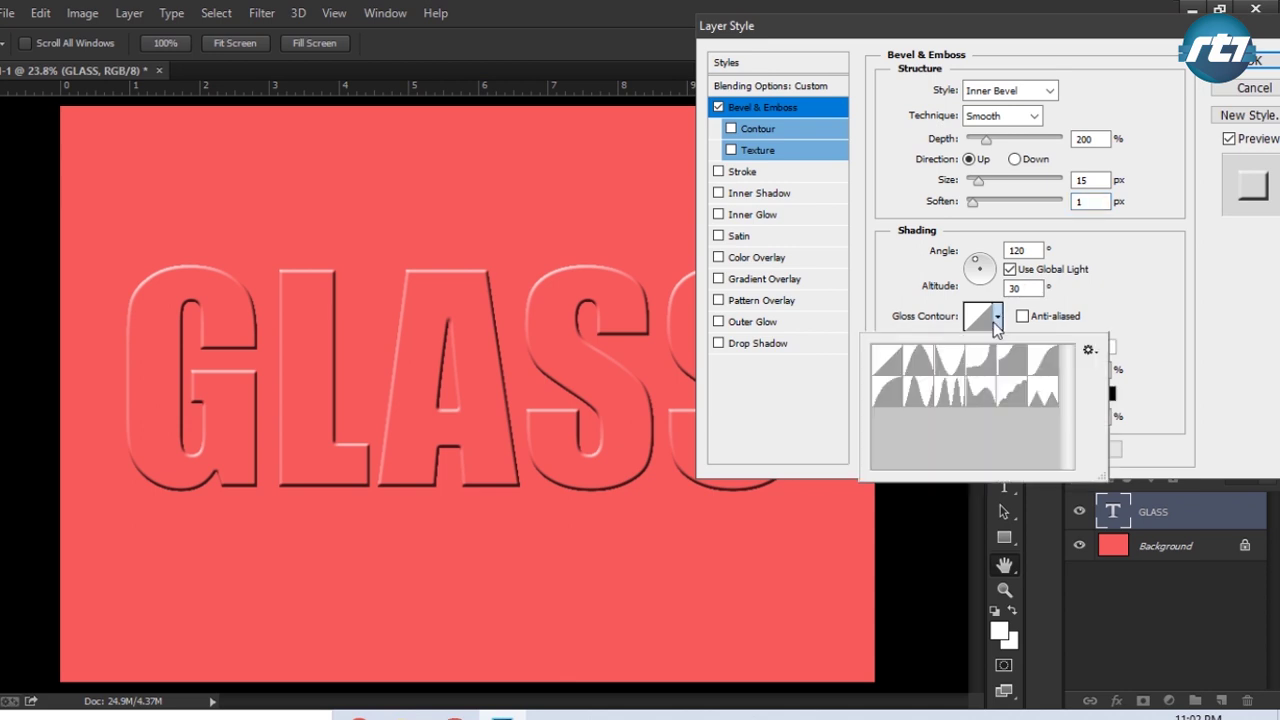
pyautogui.click(918, 405)
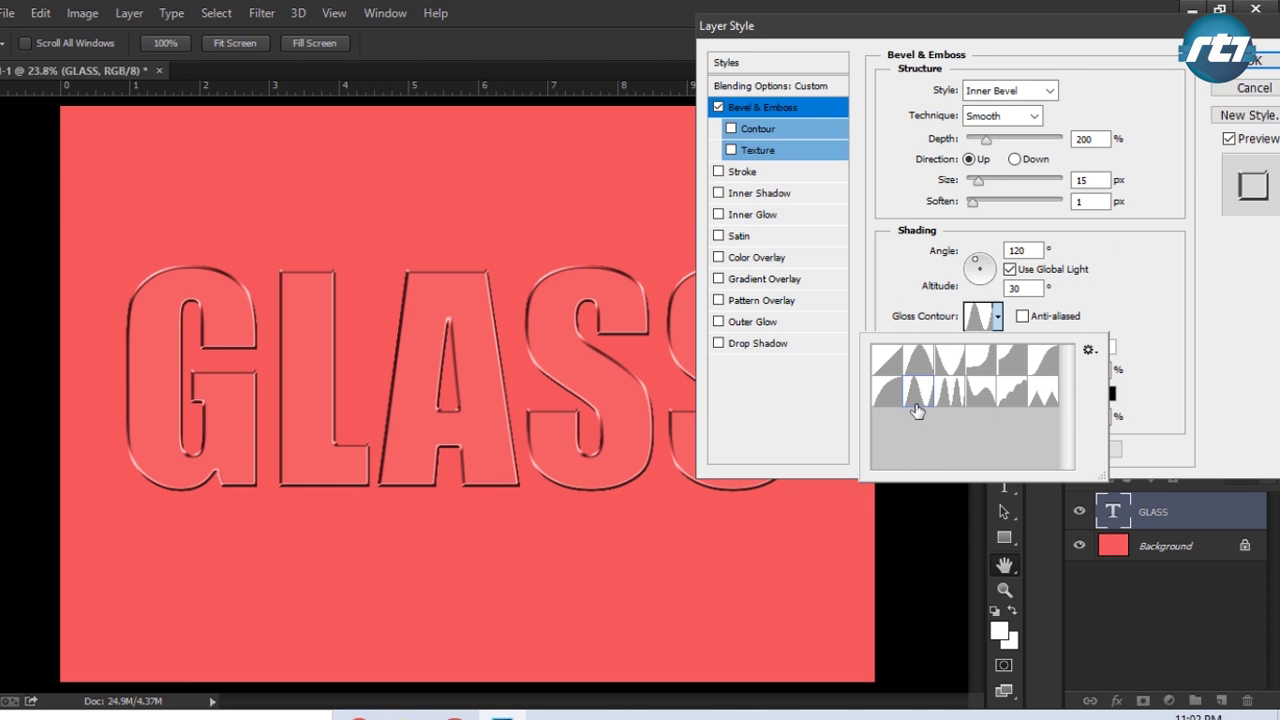
pyautogui.click(1160, 392)
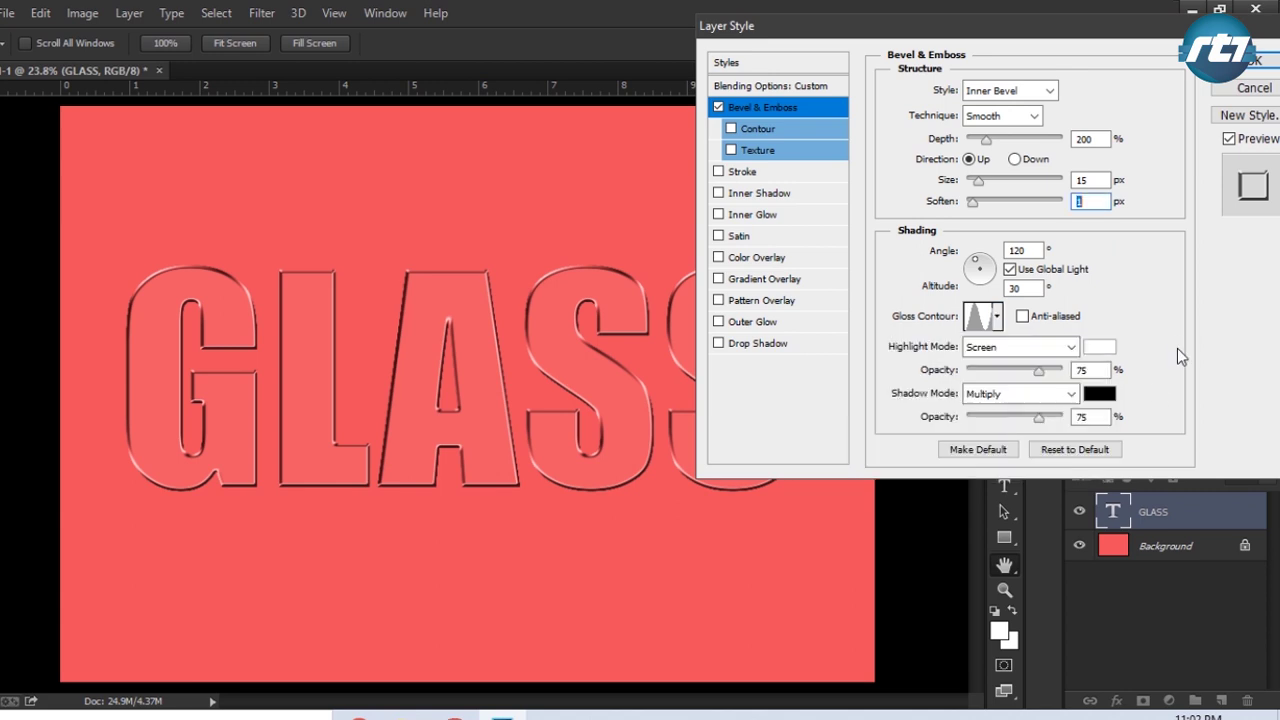
# Set the bevel highlights to Linear Dodge (Add) at 35% opacity
pyautogui.click(972, 348)
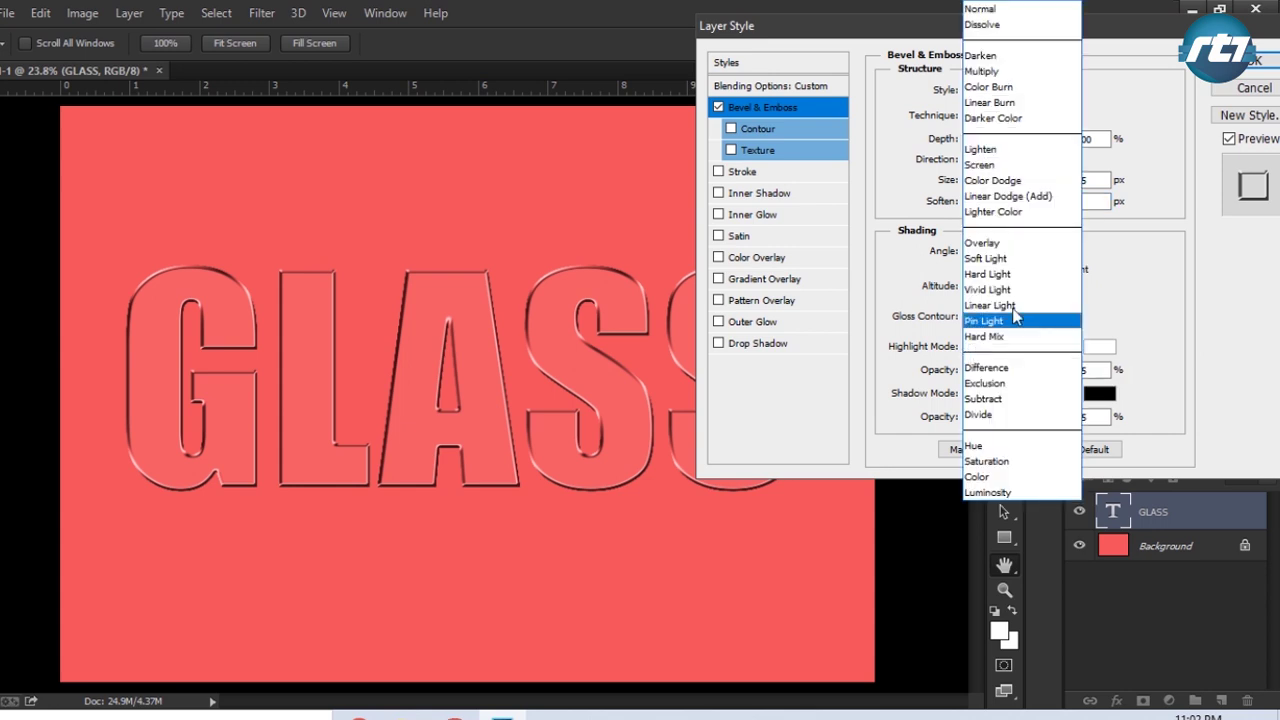
pyautogui.click(1038, 197)
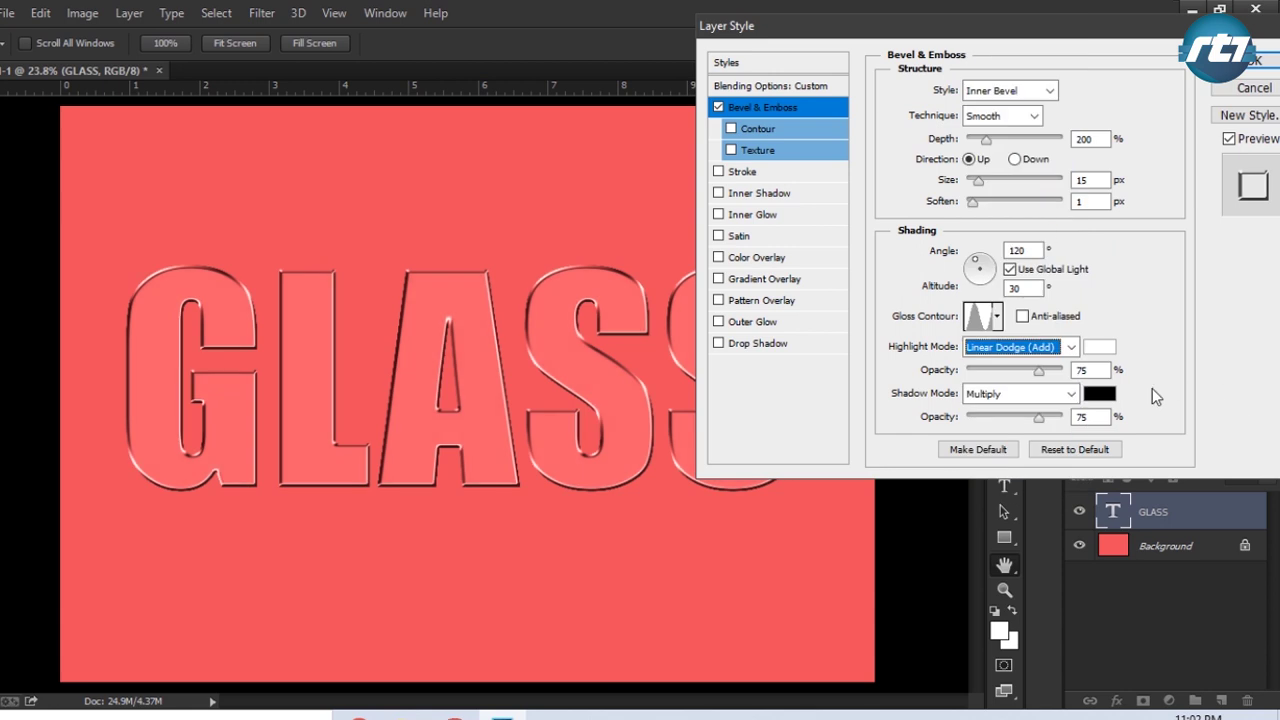
pyautogui.click(1092, 369)
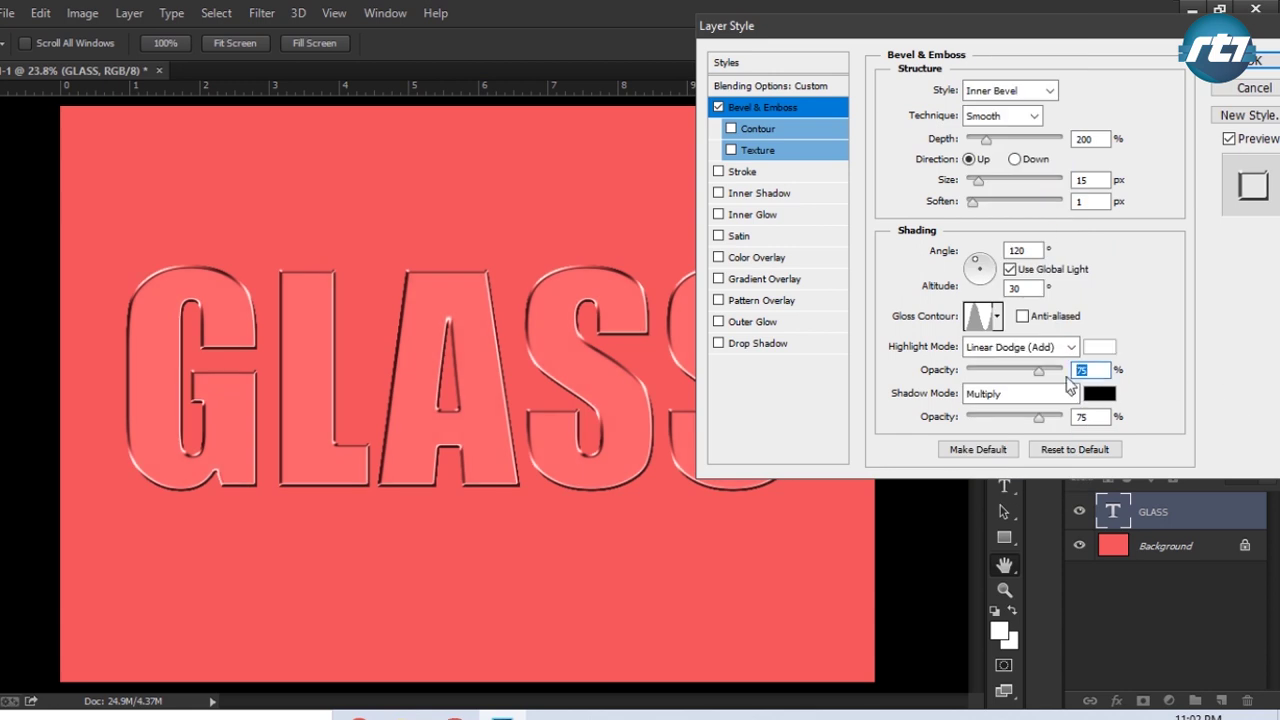
pyautogui.write('35')
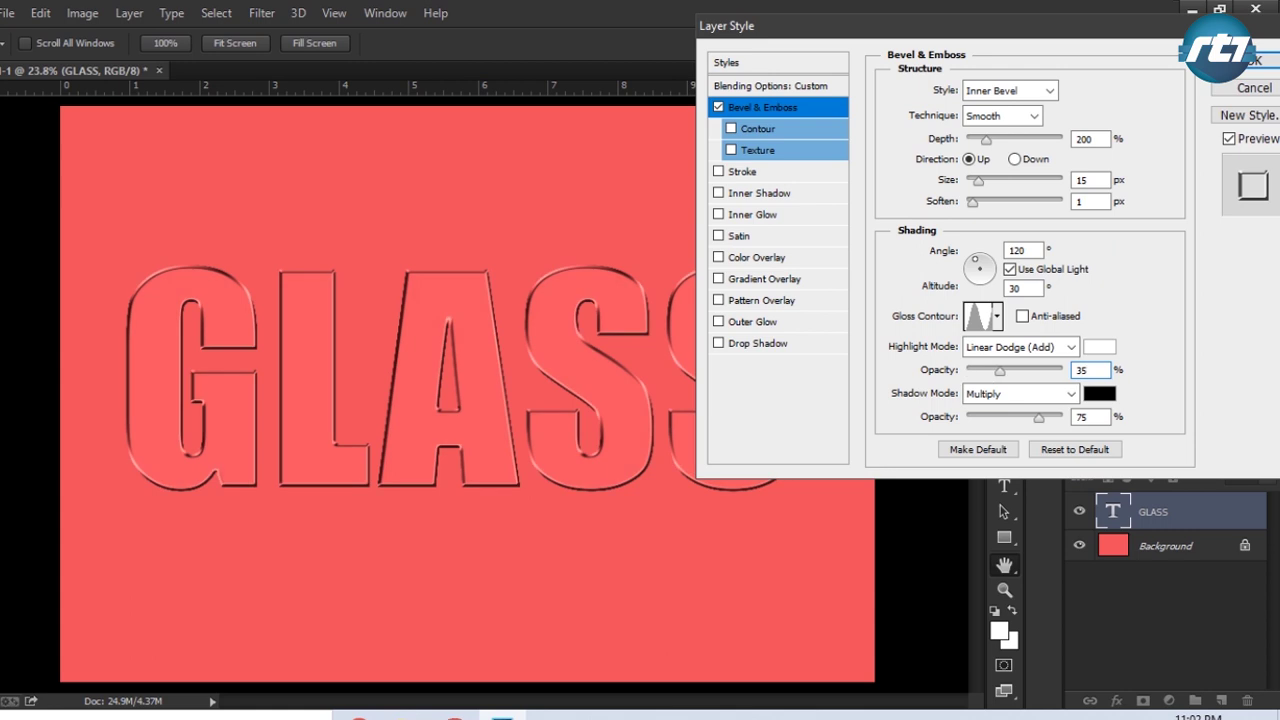
pyautogui.press('Tab')
# Set the bevel shadows to Linear Burn at 30% opacity
pyautogui.click(1045, 395)
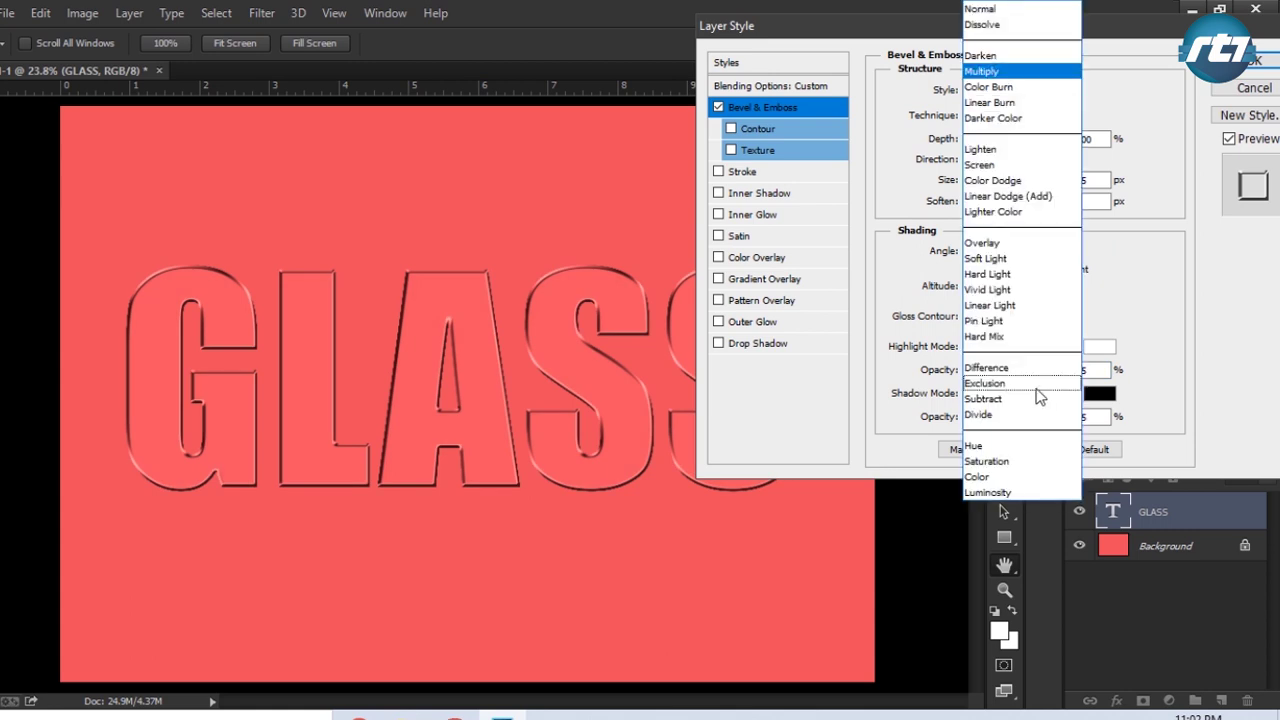
pyautogui.click(1017, 104)
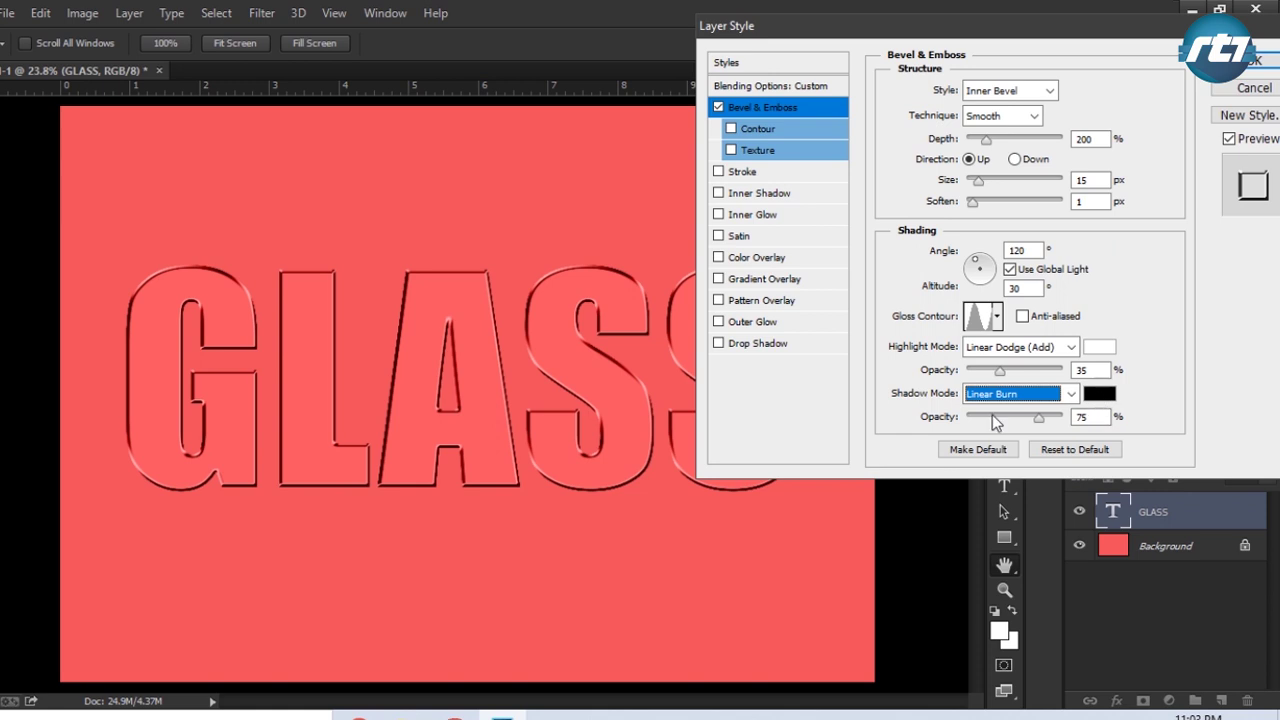
pyautogui.click(1086, 417)
pyautogui.write('30')
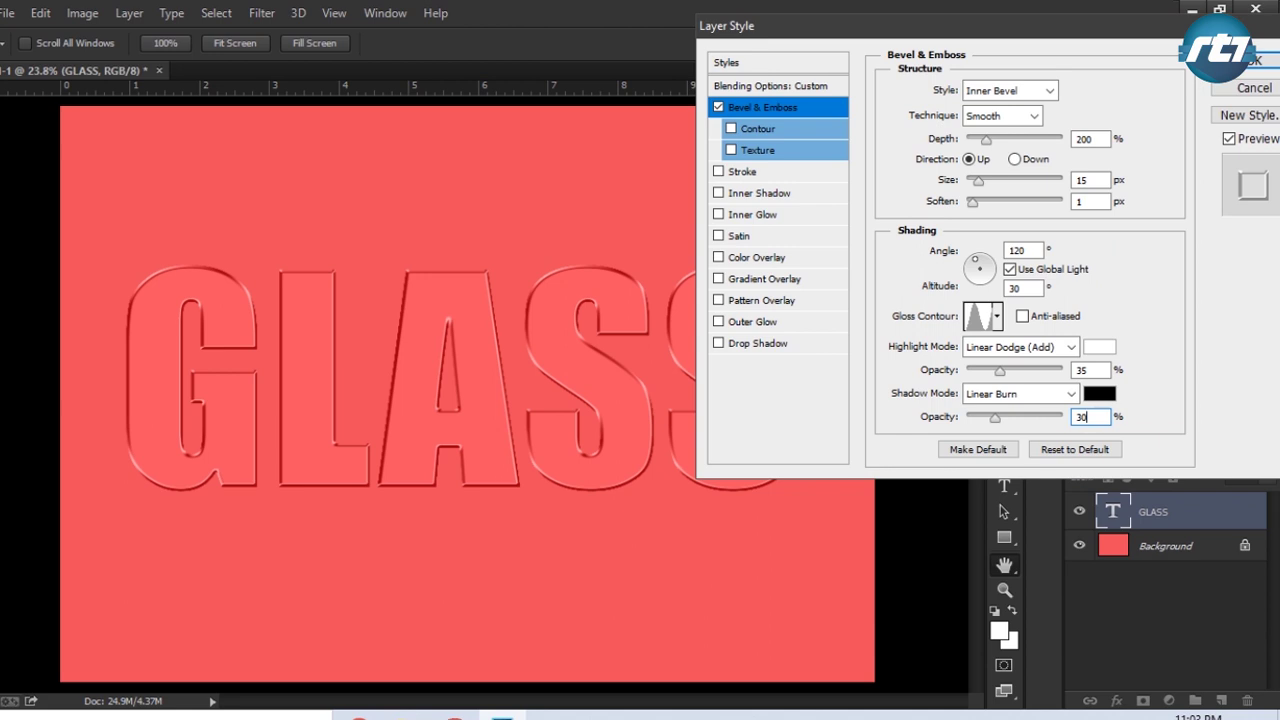
# Enable the bevel's Contour with a multi-peak preset, keeping range at 50%
pyautogui.click(778, 135)
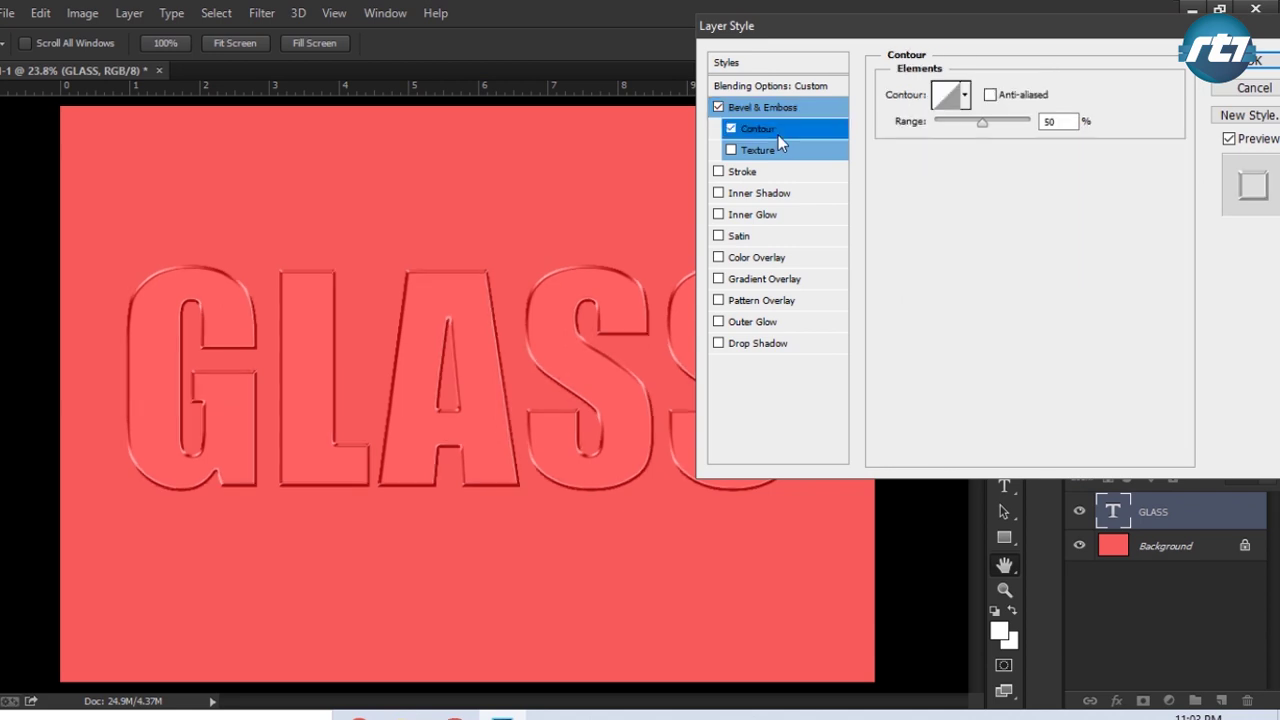
pyautogui.click(966, 100)
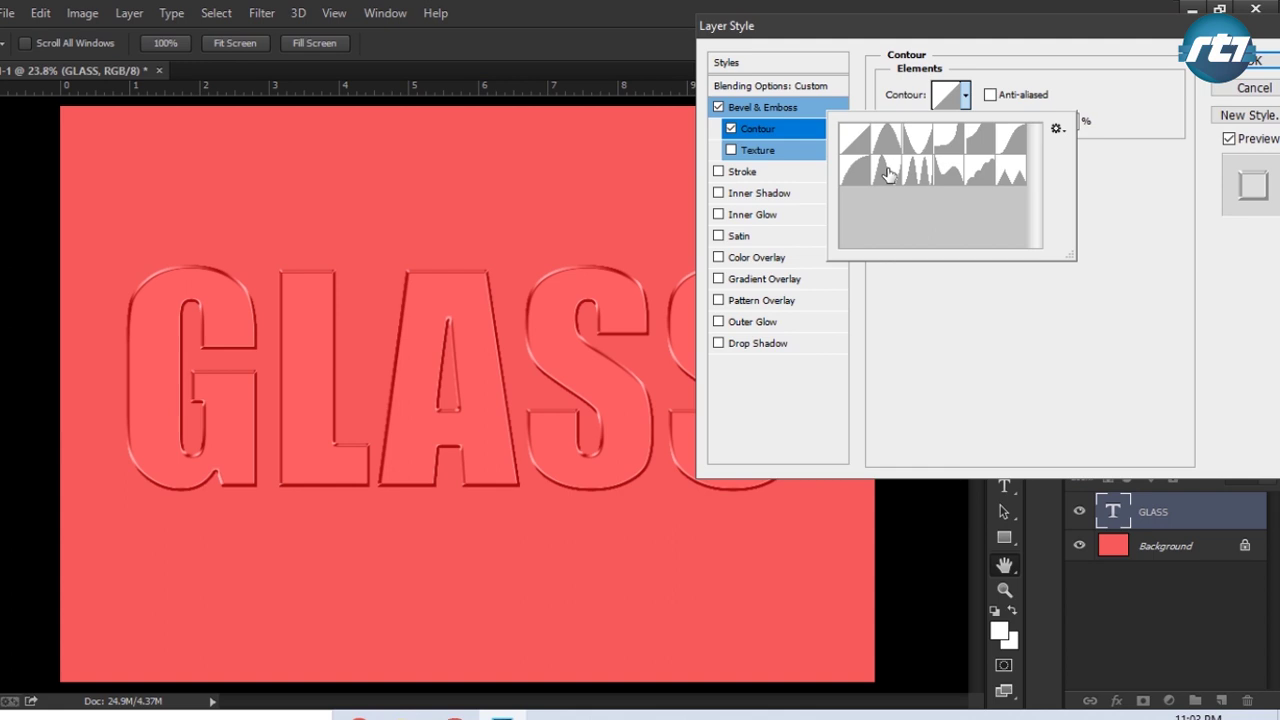
pyautogui.click(885, 177)
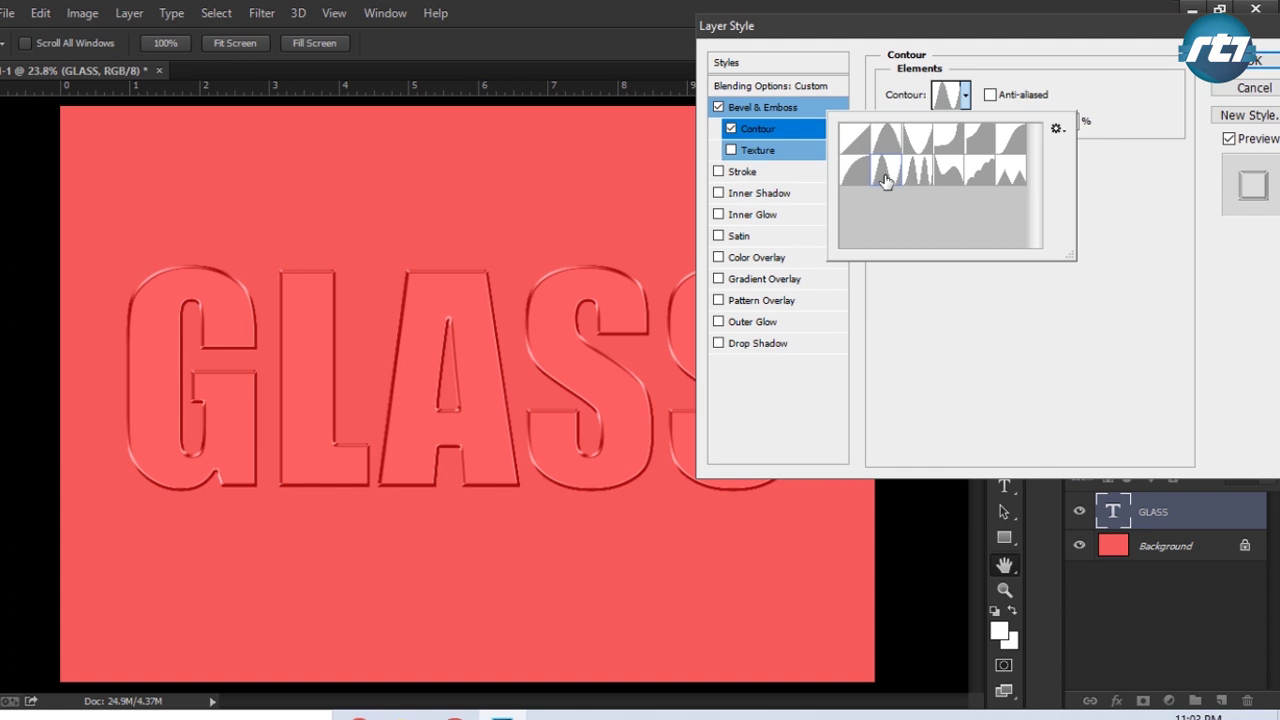
pyautogui.click(1103, 181)
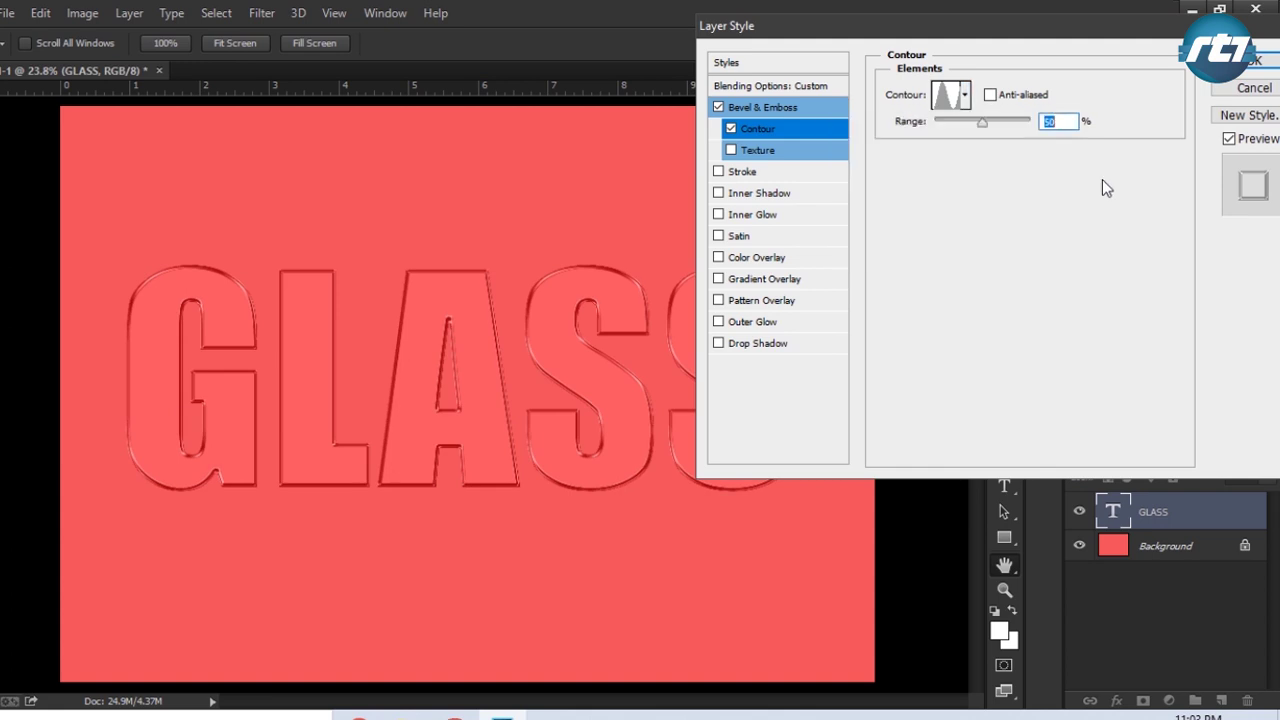
# Add a drop shadow at 30% opacity, 10 px distance, 10% spread, 10 px size, and apply the style
pyautogui.click(784, 345)
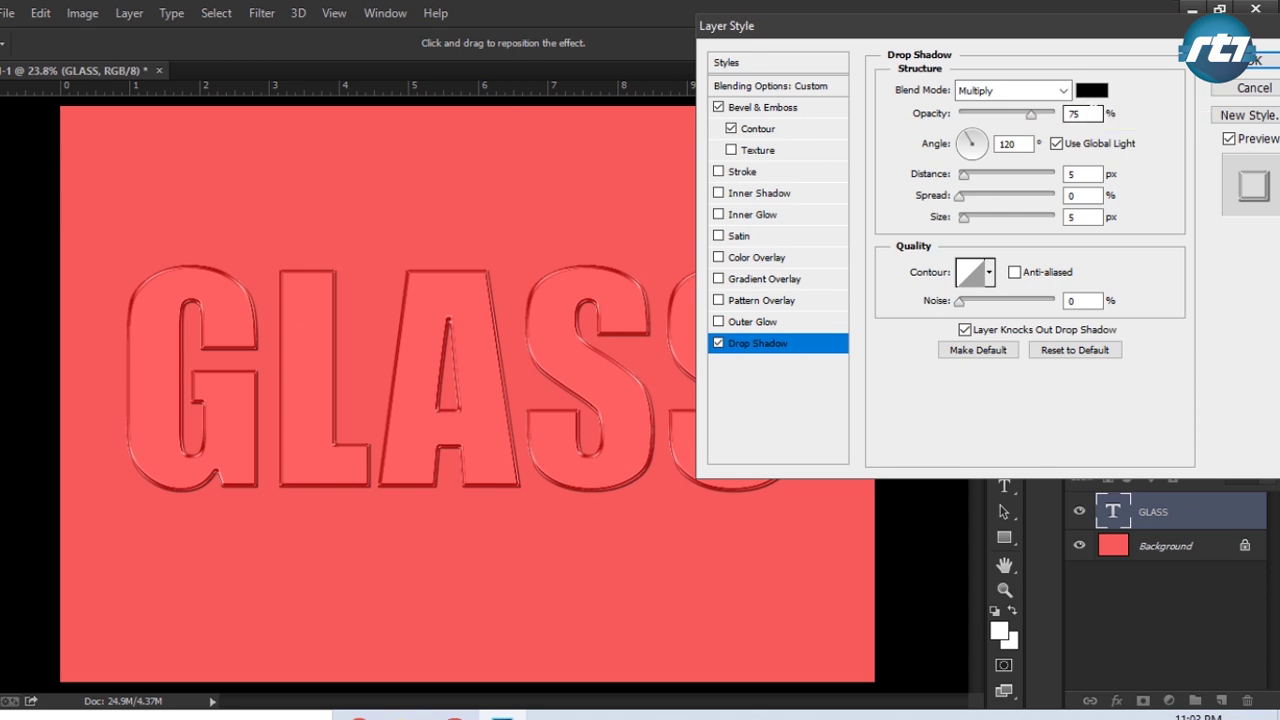
pyautogui.doubleClick(1076, 113)
pyautogui.write('30')
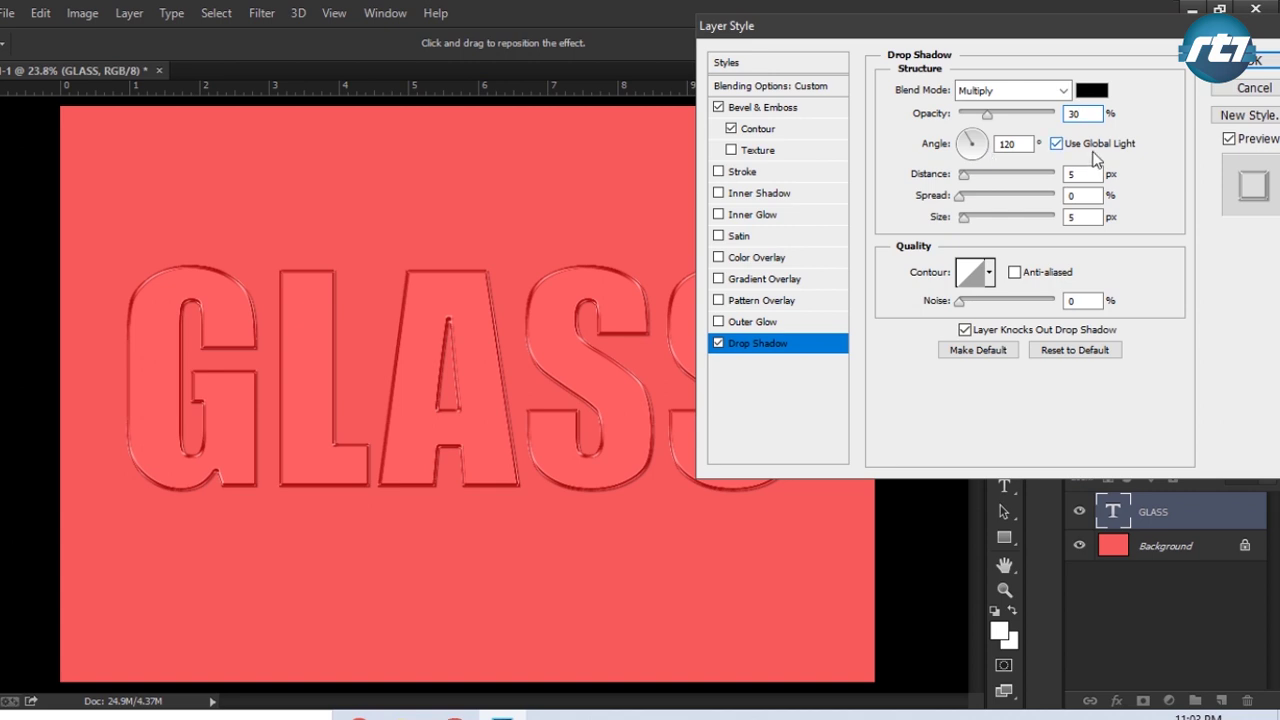
pyautogui.click(965, 176)
pyautogui.write('10')
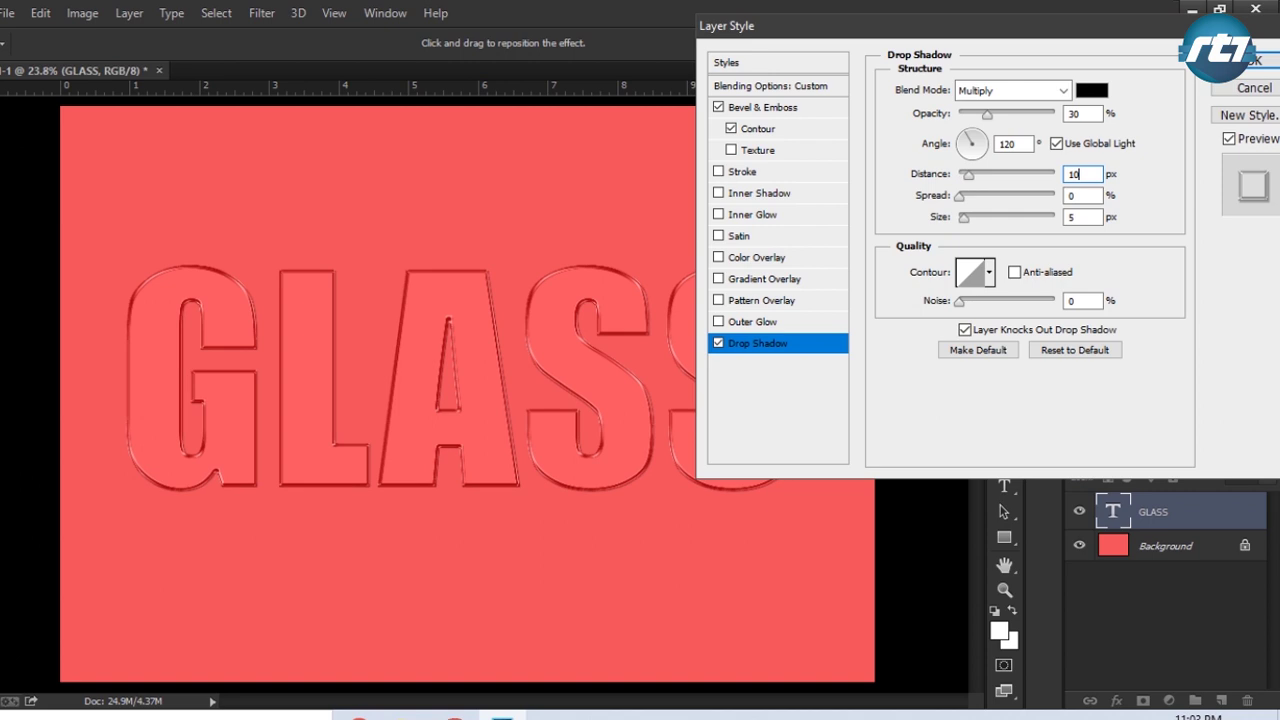
pyautogui.click(1082, 195)
pyautogui.write('10')
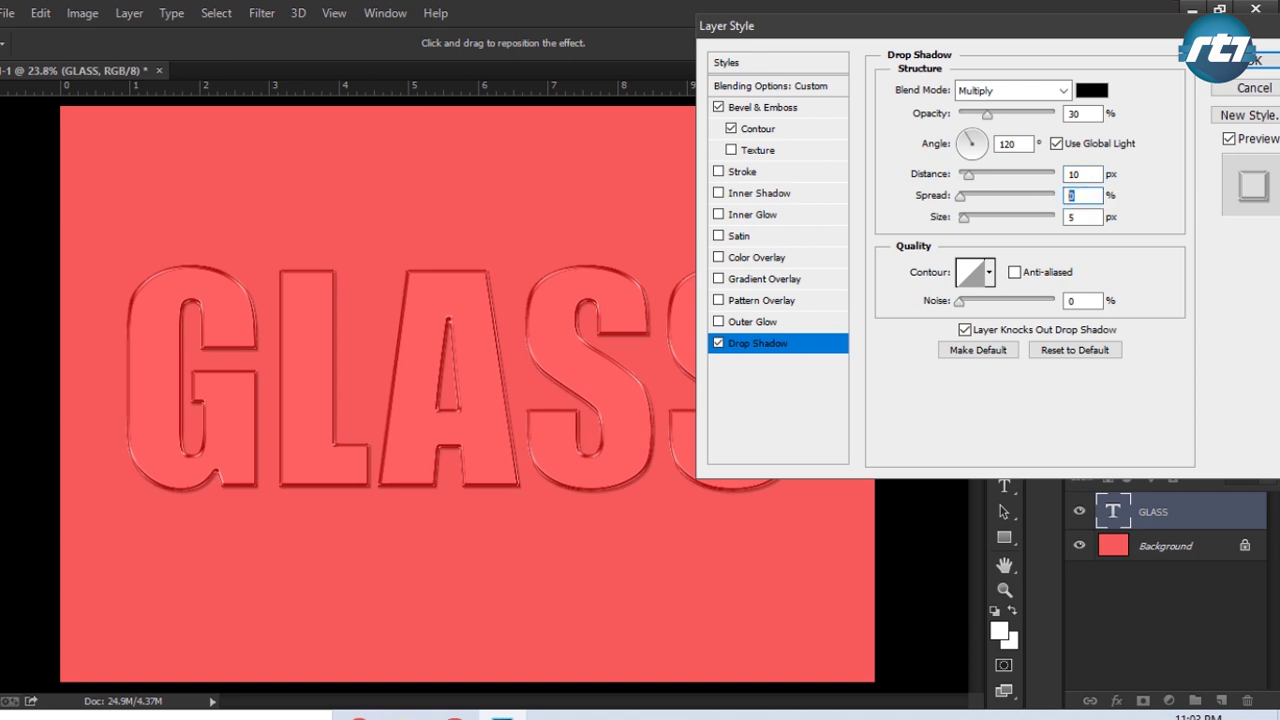
pyautogui.click(1082, 217)
pyautogui.write('10')
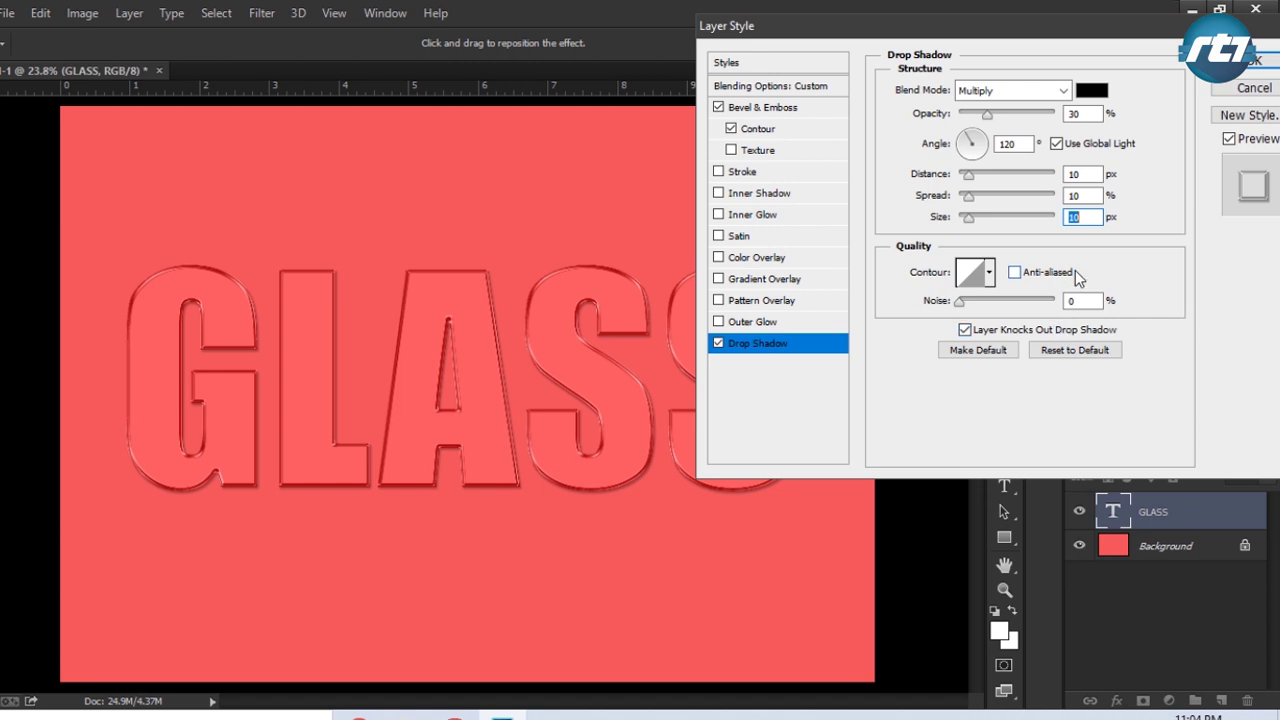
pyautogui.press('Return')
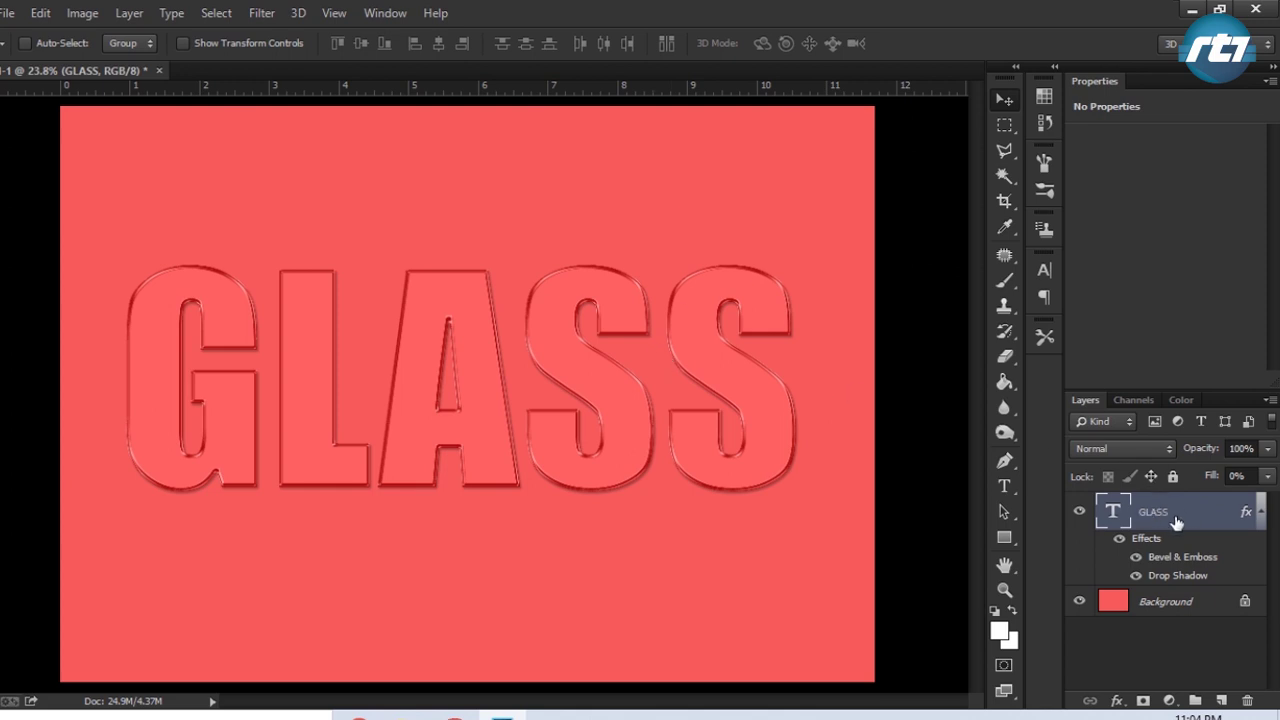
# Duplicate the GLASS layer with Ctrl+J to create GLASS copy
pyautogui.hotkey('ctrl', 'j')
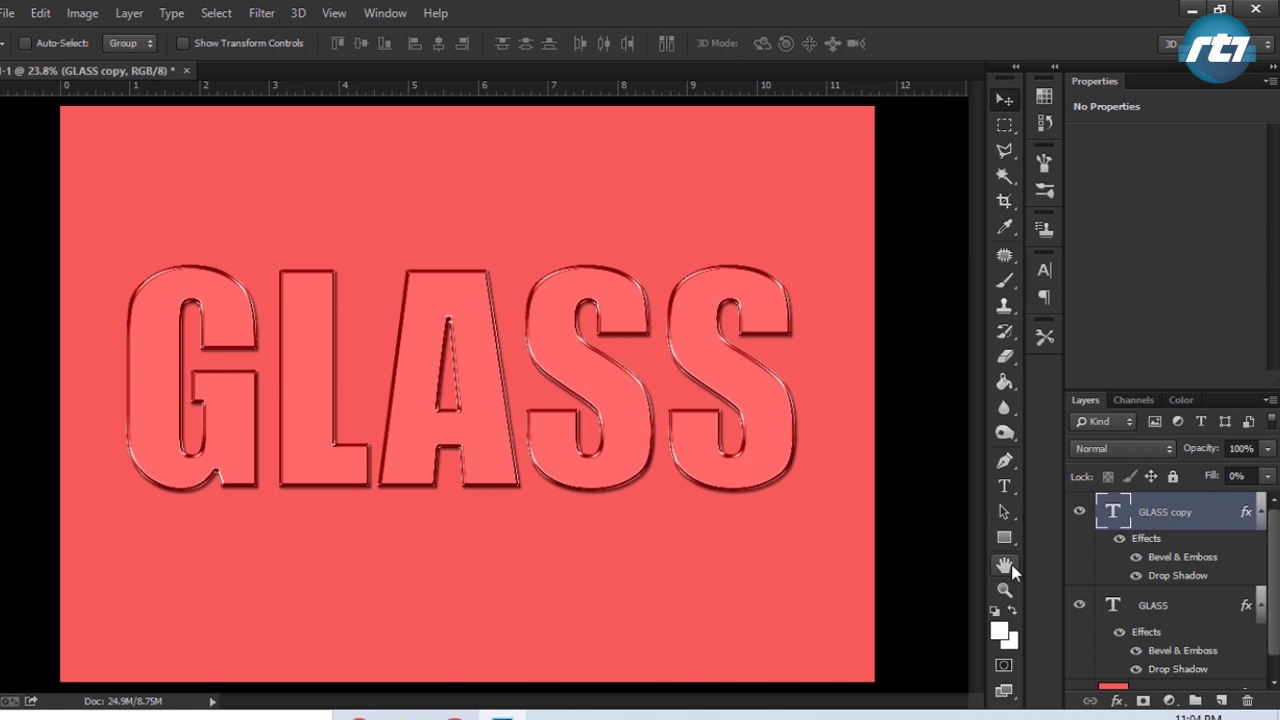
# Add a Hue/Saturation adjustment layer and set its hue to -104
pyautogui.click(1170, 703)
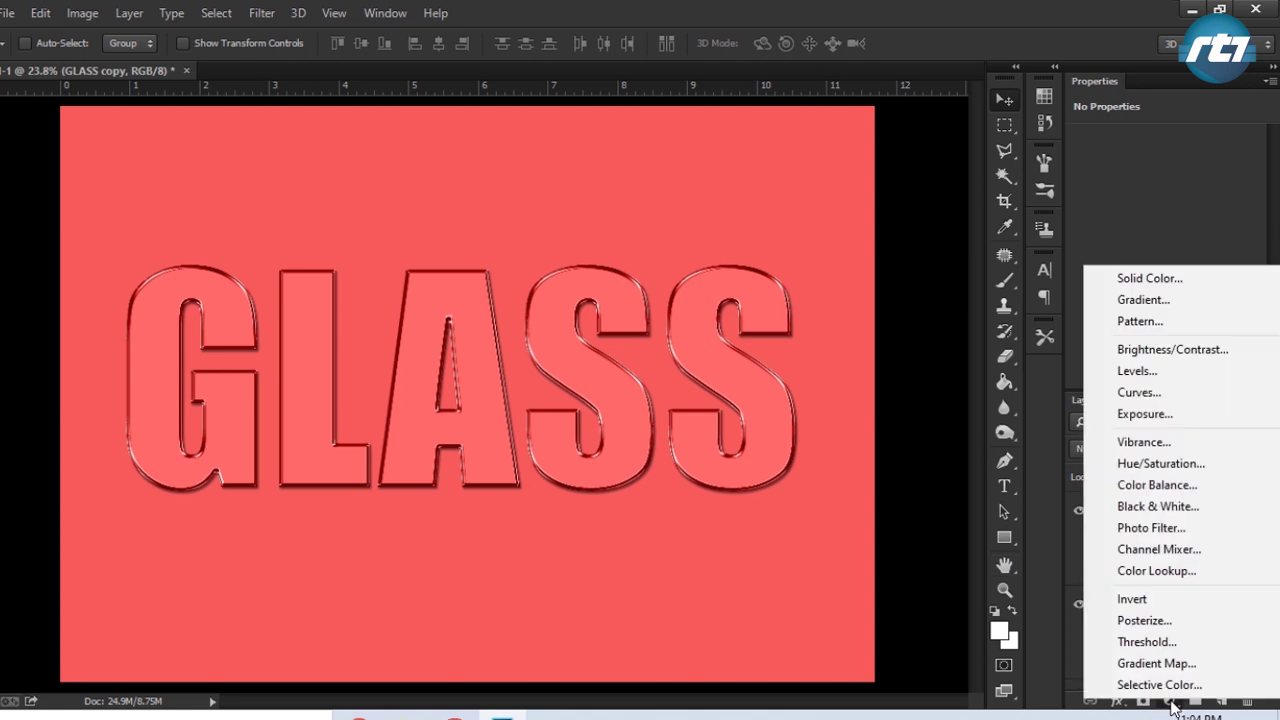
pyautogui.click(1208, 463)
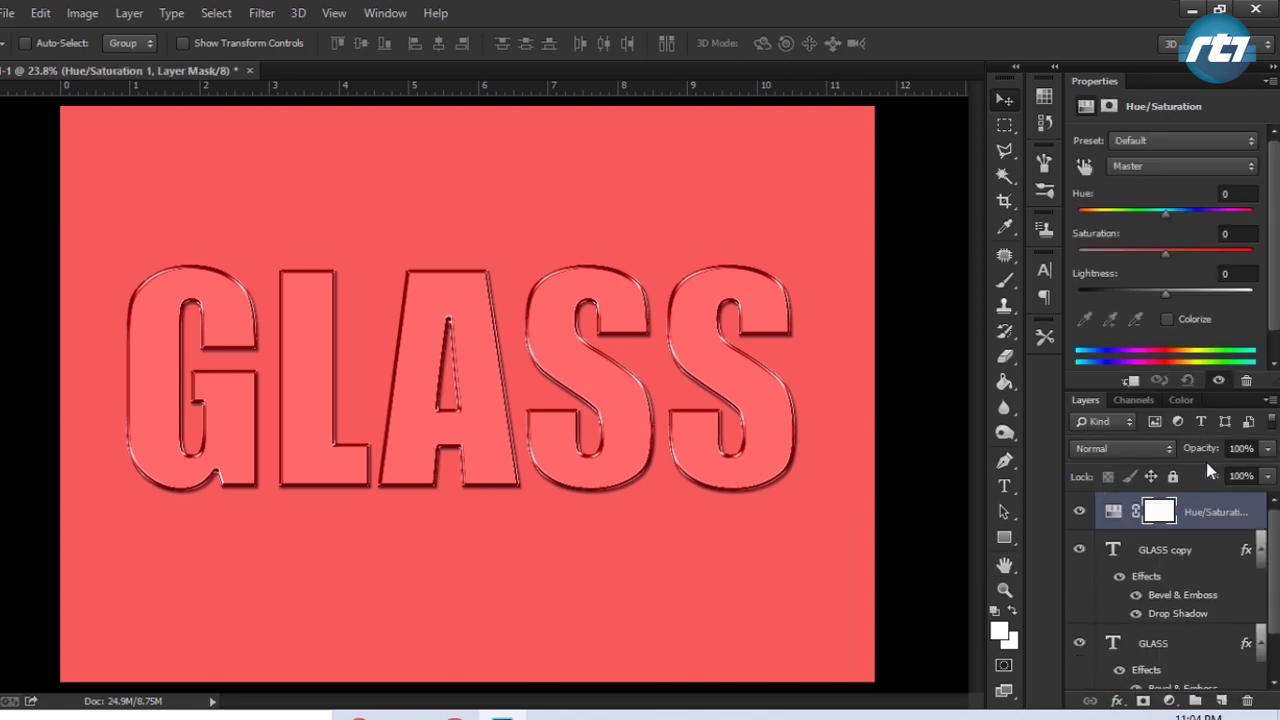
pyautogui.click(1228, 192)
pyautogui.write('-104')
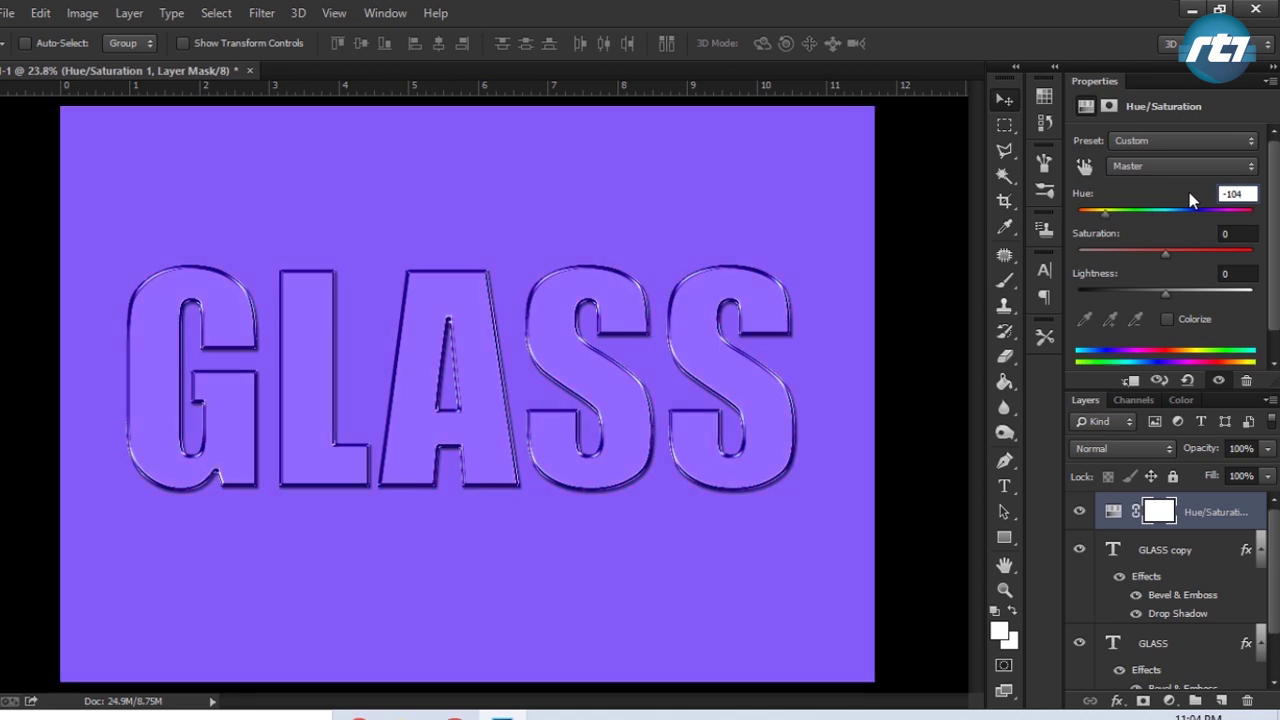
# Set the Hue/Saturation saturation to 79 and lightness to 19
pyautogui.click(1222, 236)
pyautogui.write('79')
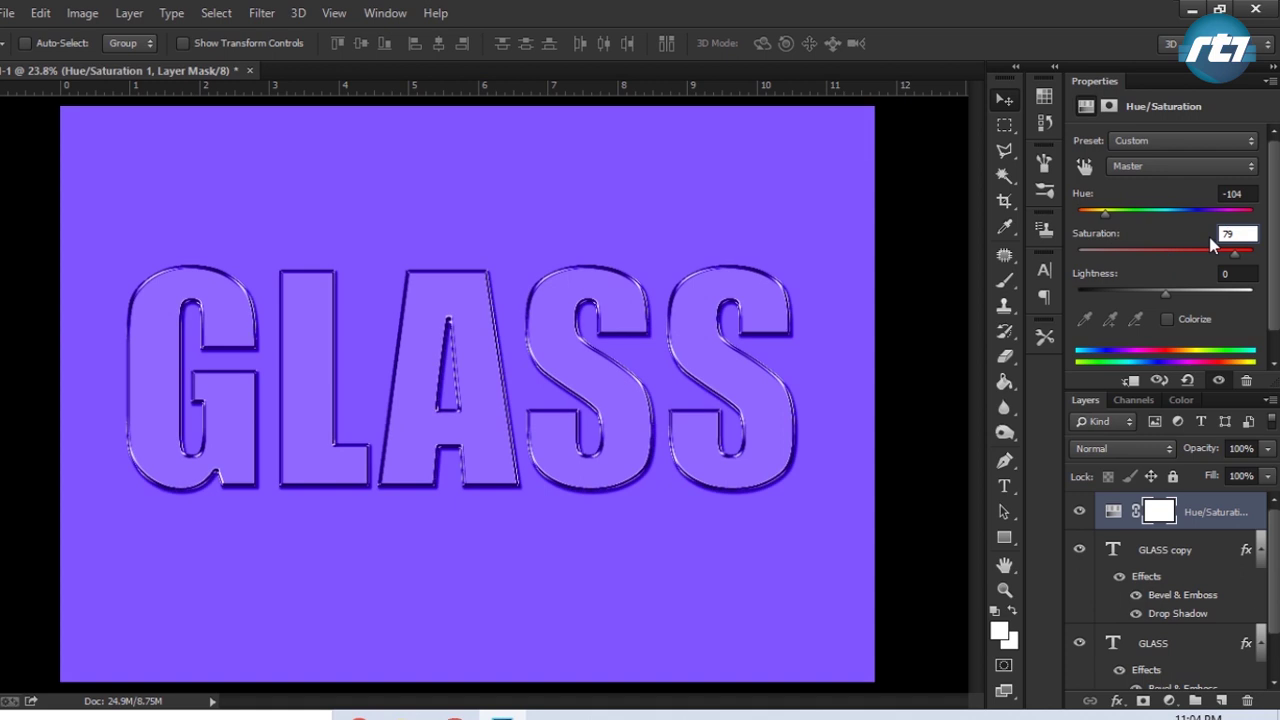
pyautogui.press('Return')
pyautogui.click(1208, 273)
pyautogui.write('19')
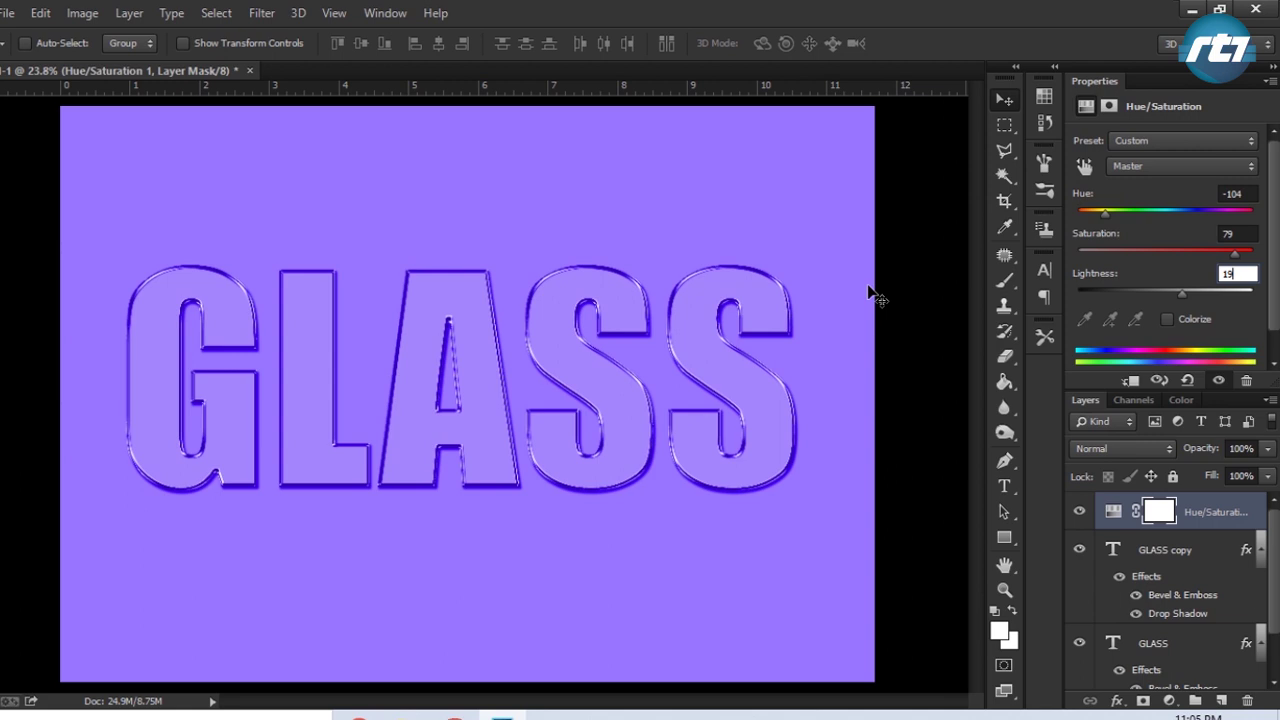
pyautogui.press('Return')
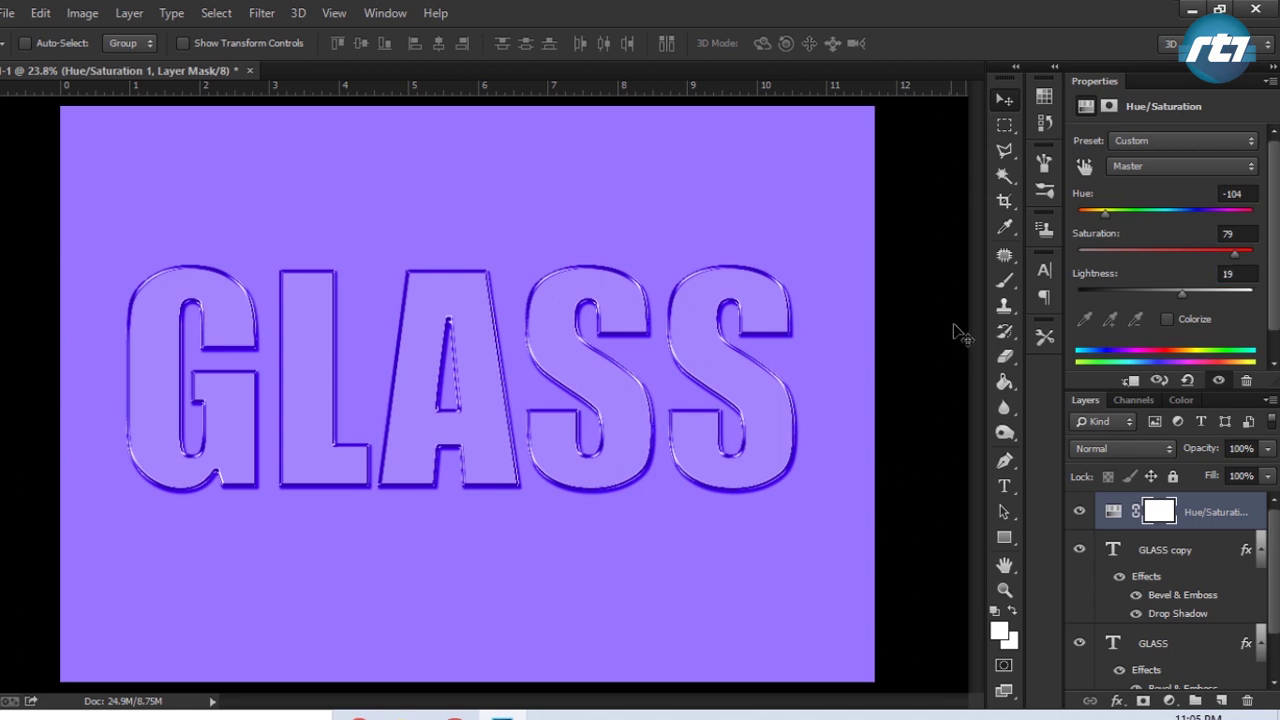
# Resize the 2500 px brush preset to 64 px and add a new empty layer for sparkles
pyautogui.click(1000, 279)
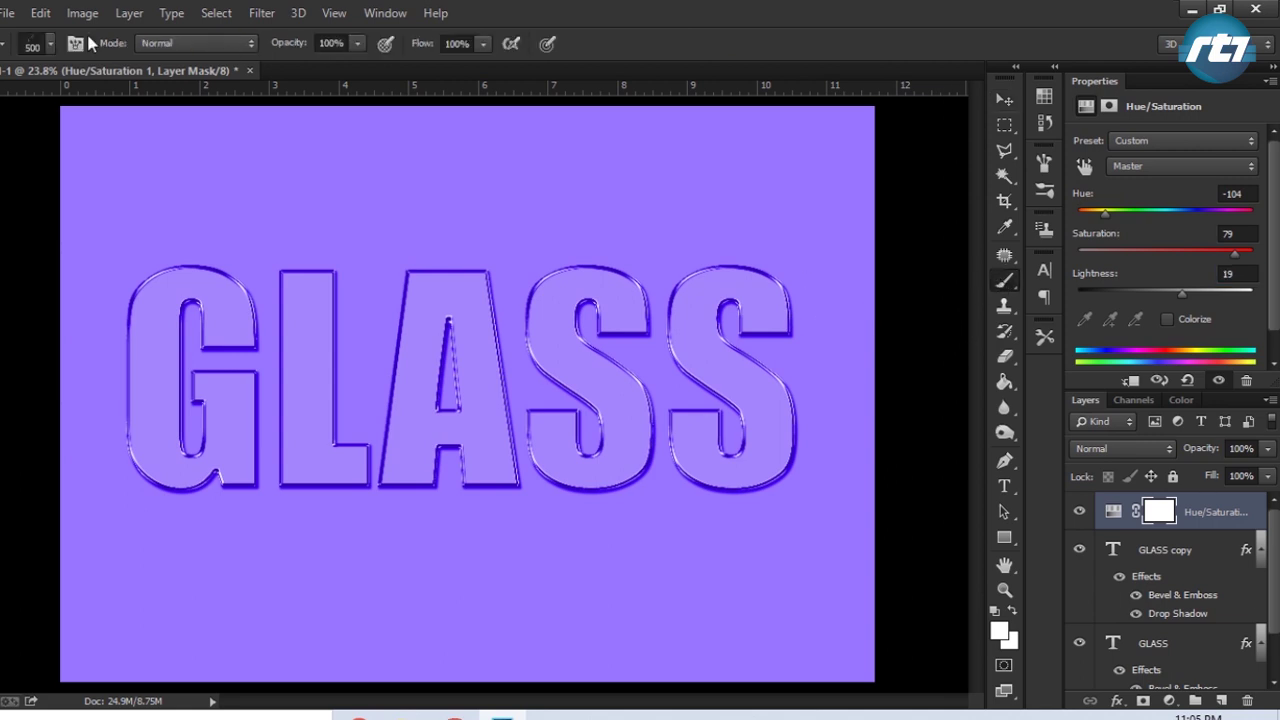
pyautogui.click(49, 42)
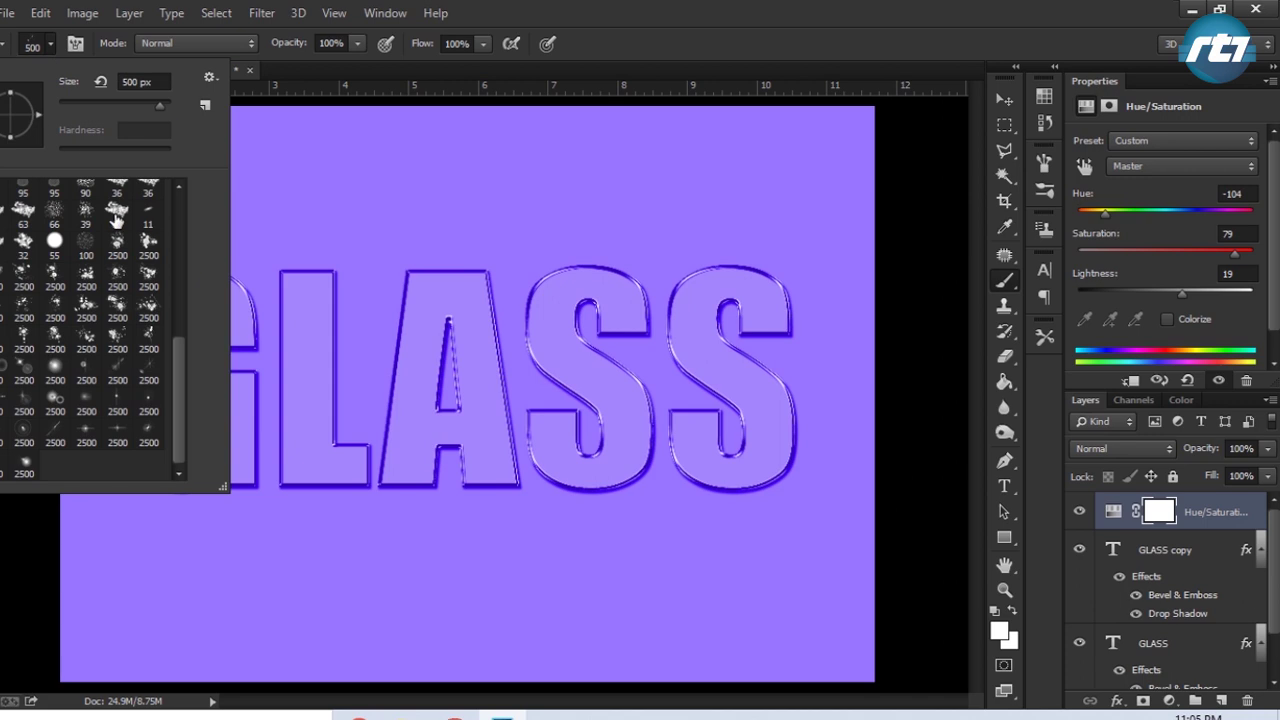
pyautogui.click(148, 379)
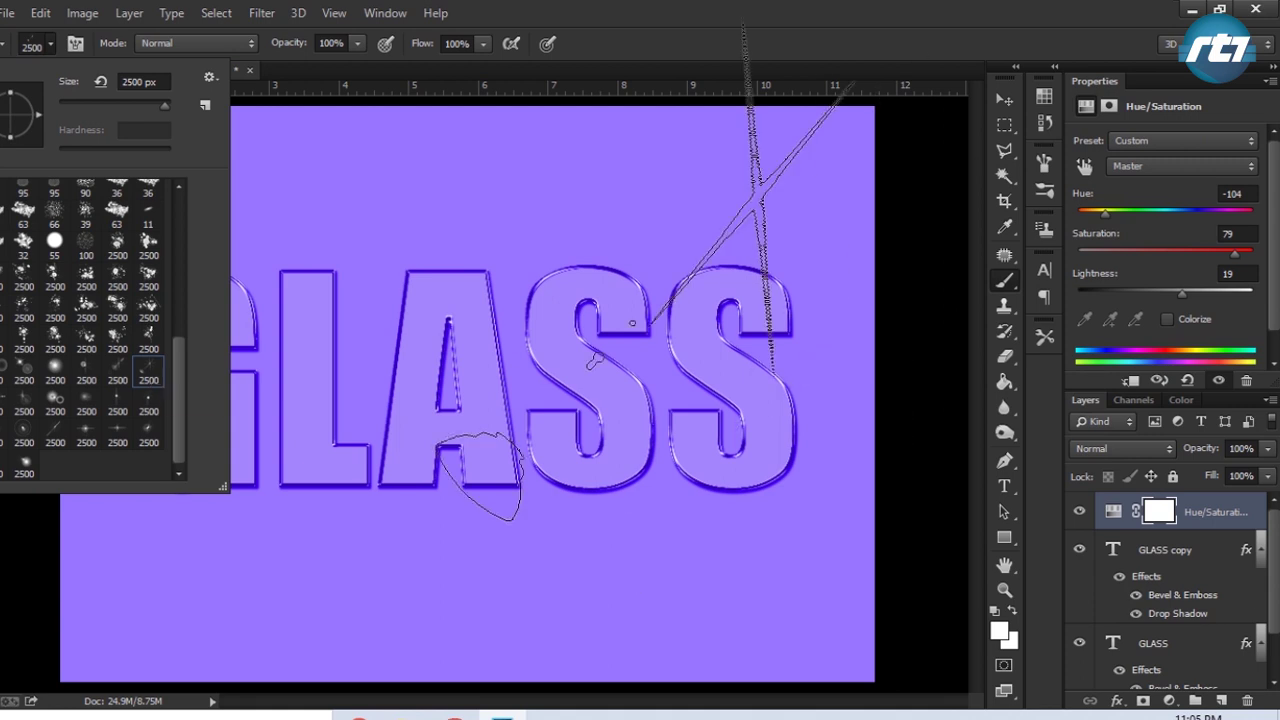
pyautogui.click(99, 84)
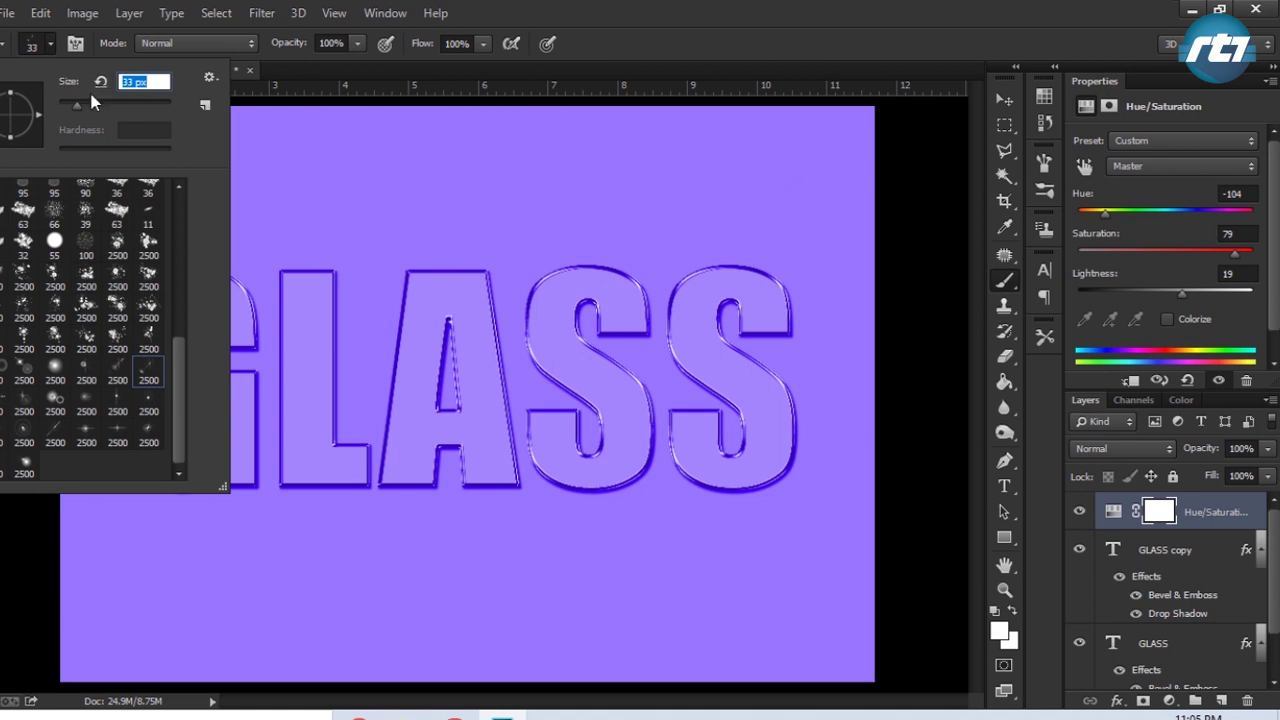
pyautogui.moveTo(77, 105); pyautogui.dragTo(94, 105)
pyautogui.press('Return')
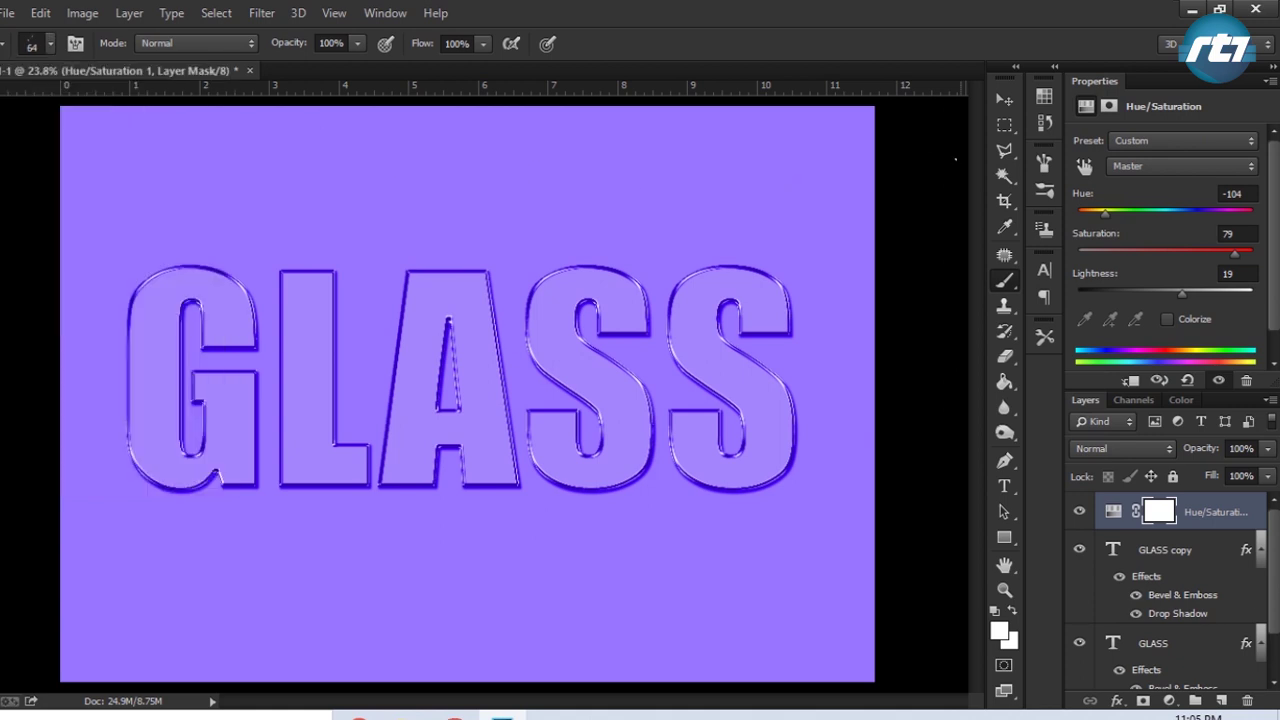
pyautogui.click(1221, 700)
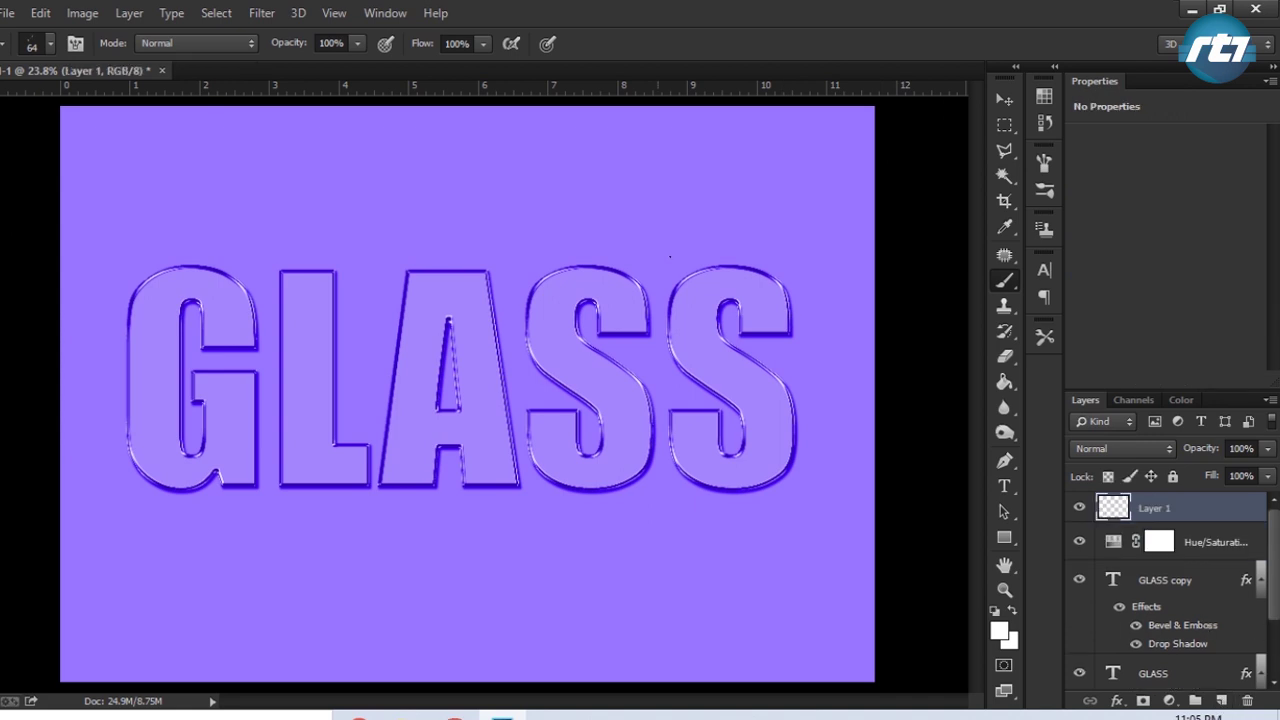
# With white foreground, stamp a 600 px sparkle on the last S and erase its glow blob
pyautogui.click(1003, 631)
pyautogui.click(1186, 286)
pyautogui.press(']')
pyautogui.press(']')
pyautogui.press(']')
pyautogui.press(']')
pyautogui.press(']')
pyautogui.press(']')
pyautogui.press(']')
pyautogui.press(']')
pyautogui.press(']')
pyautogui.press(']')
pyautogui.click(751, 310)
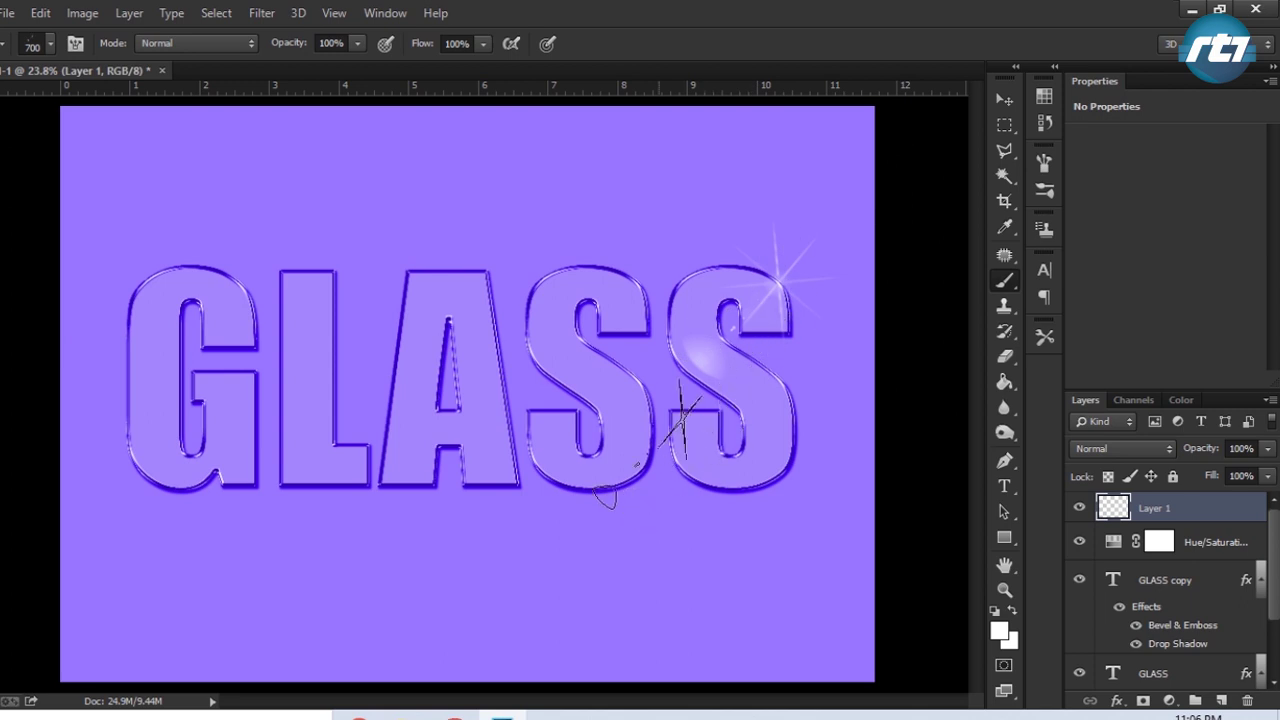
pyautogui.press('e')
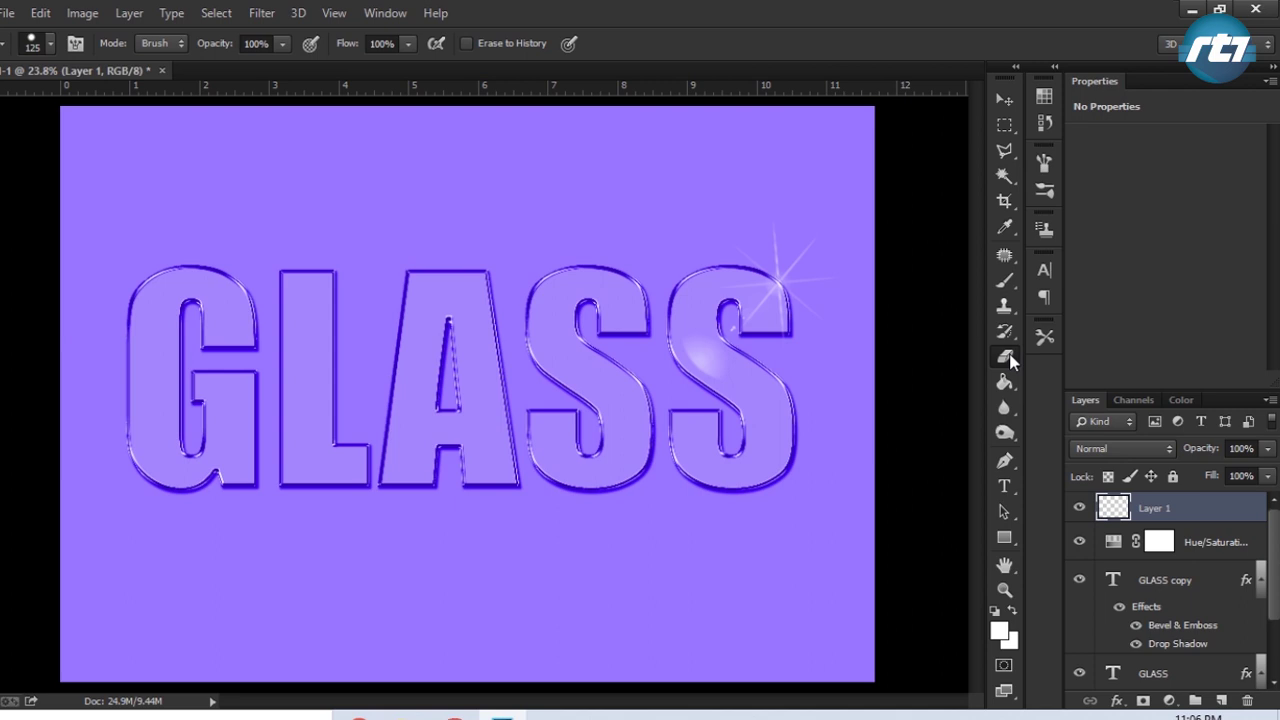
pyautogui.moveTo(737, 371)
pyautogui.mouseDown()
pyautogui.moveTo(687, 335)
pyautogui.moveTo(719, 377)
pyautogui.moveTo(706, 340)
pyautogui.moveTo(725, 359)
pyautogui.moveTo(681, 361)
pyautogui.moveTo(733, 390)
pyautogui.moveTo(662, 335)
pyautogui.moveTo(695, 406)
pyautogui.mouseUp()
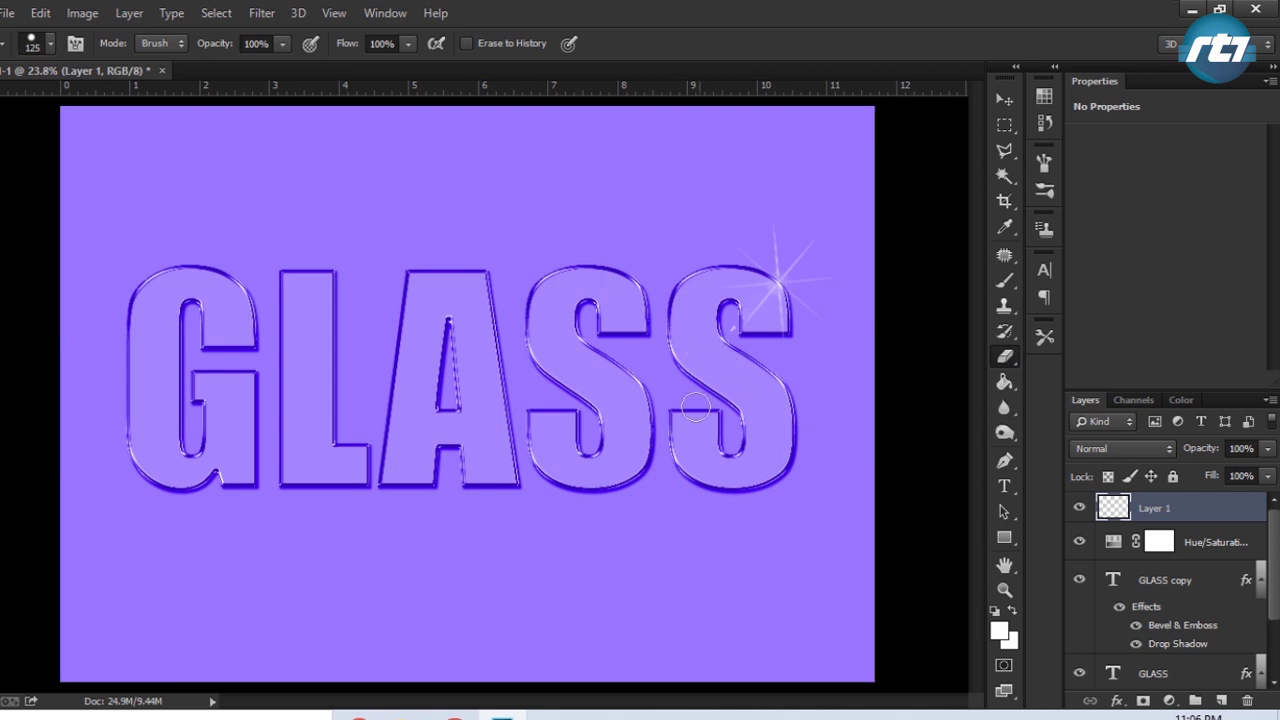
# Stamp sparkles of sizes 400, 600 and 250 on the first S and around the G
pyautogui.press('b')
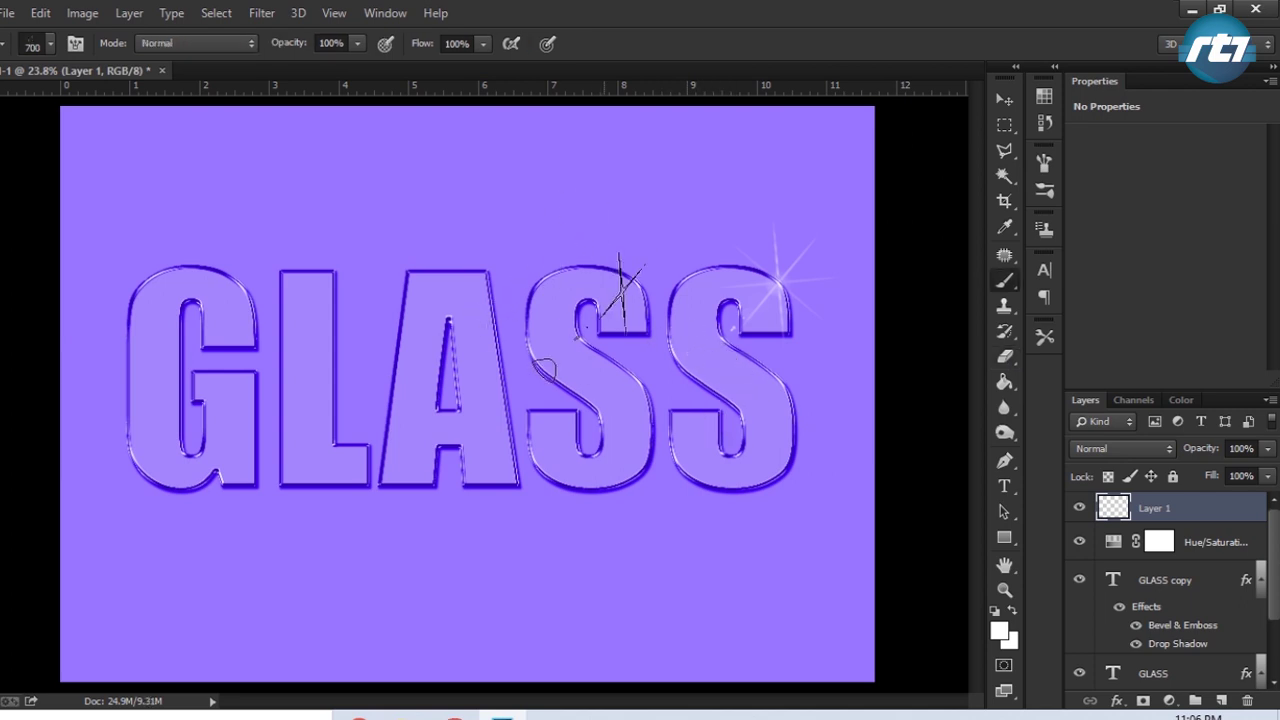
pyautogui.press('[')
pyautogui.press('[')
pyautogui.press('[')
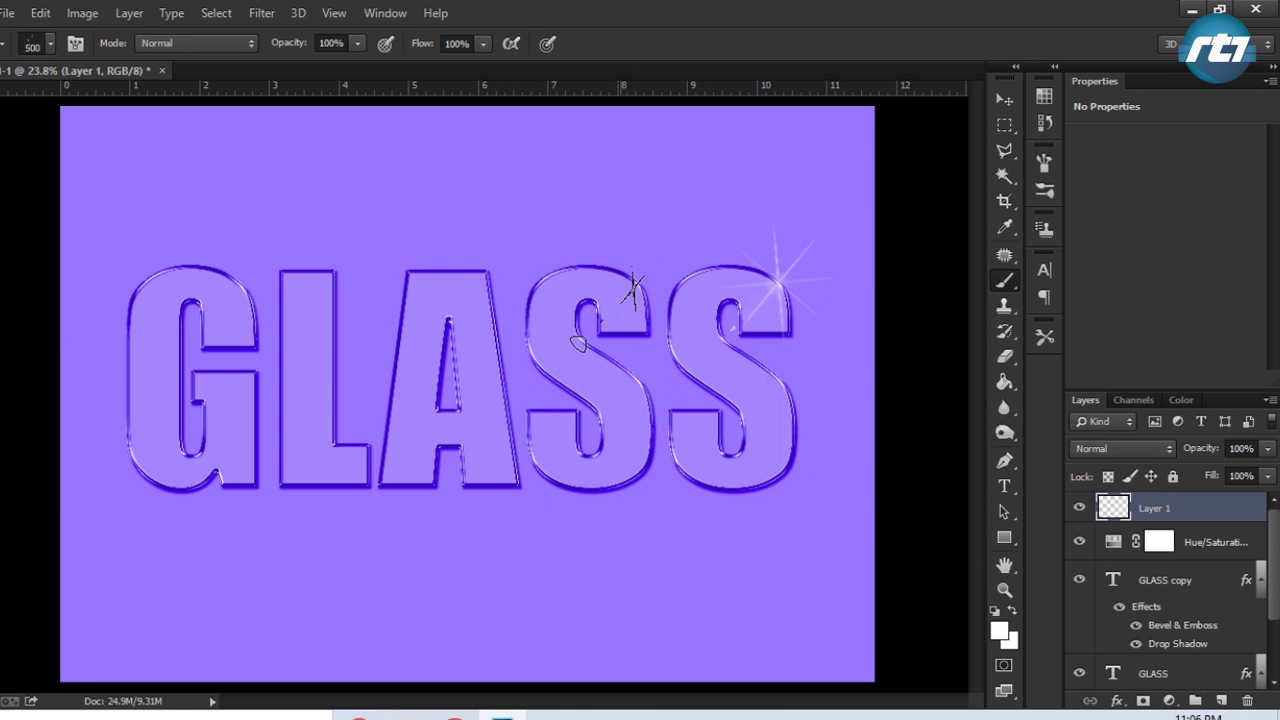
pyautogui.click(638, 276)
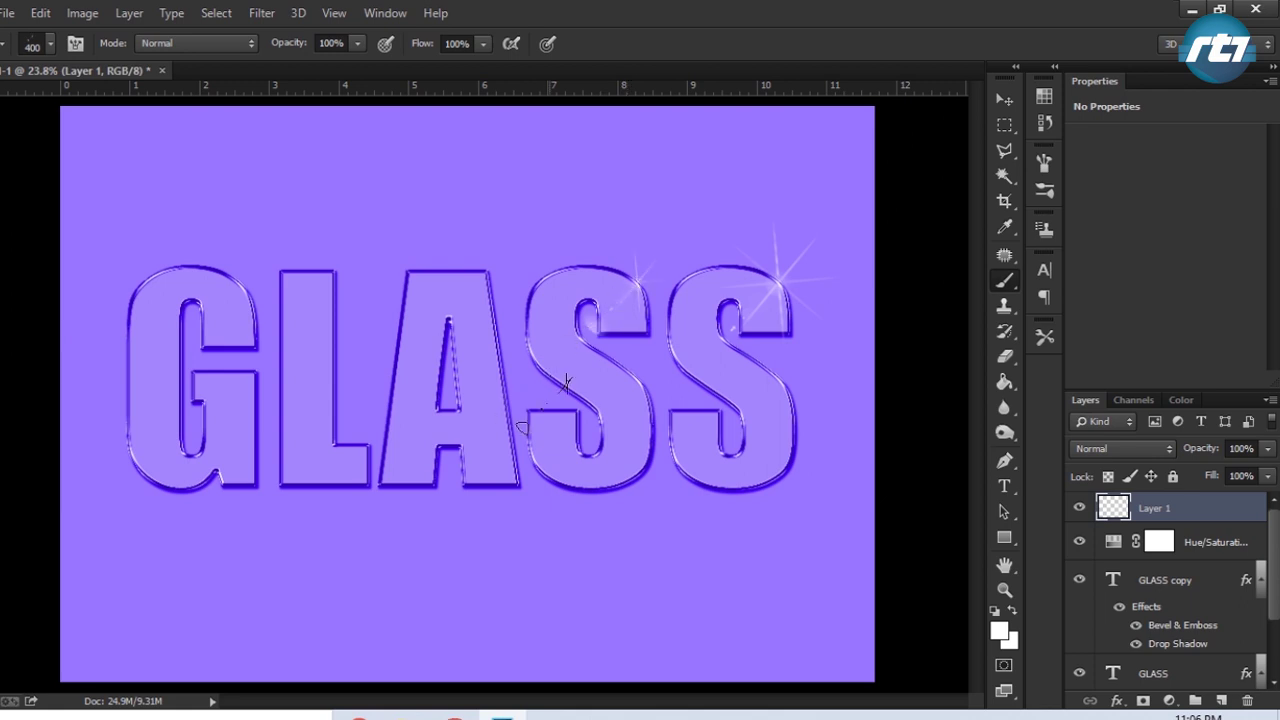
pyautogui.press(']')
pyautogui.press(']')
pyautogui.click(242, 285)
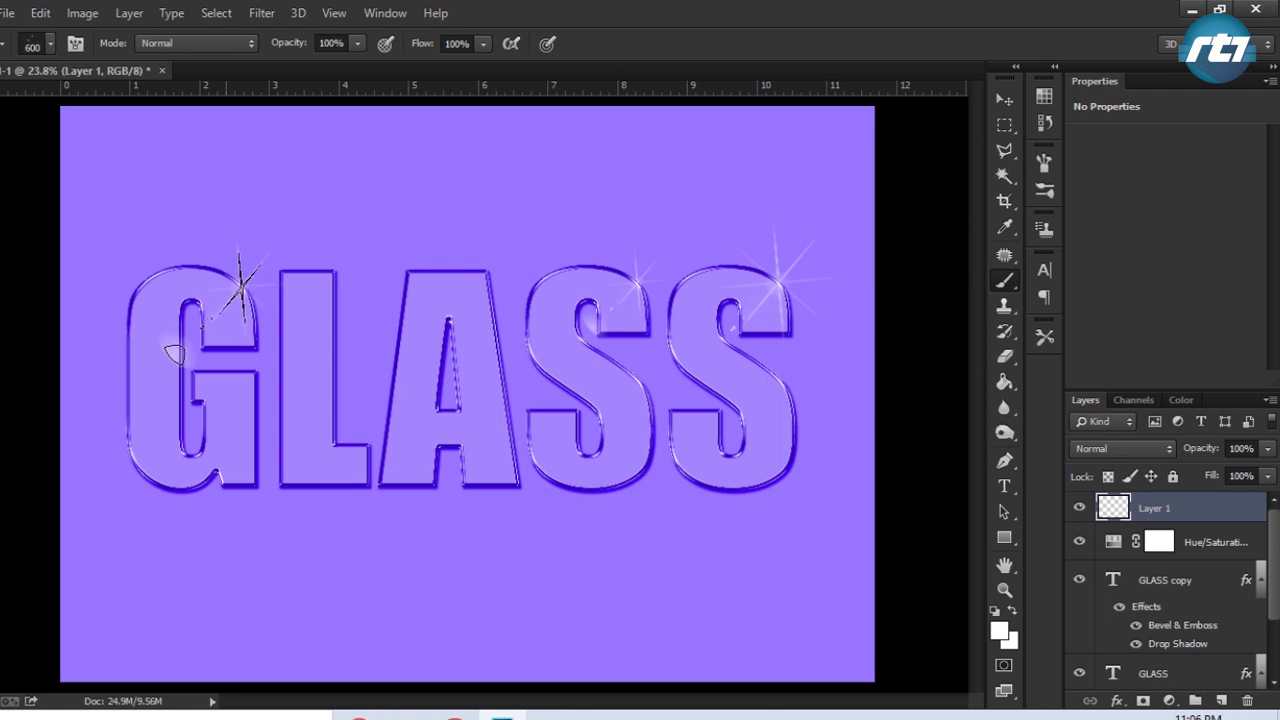
pyautogui.press('[')
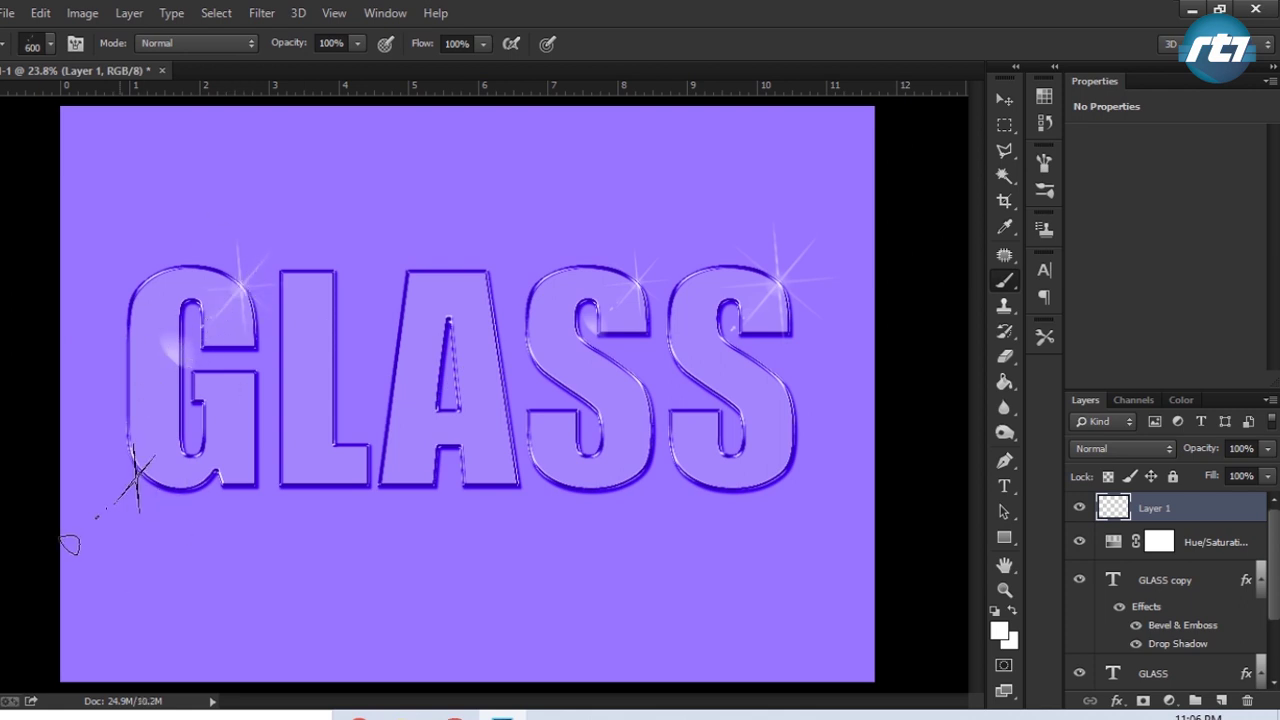
pyautogui.press('[')
pyautogui.click(110, 474)
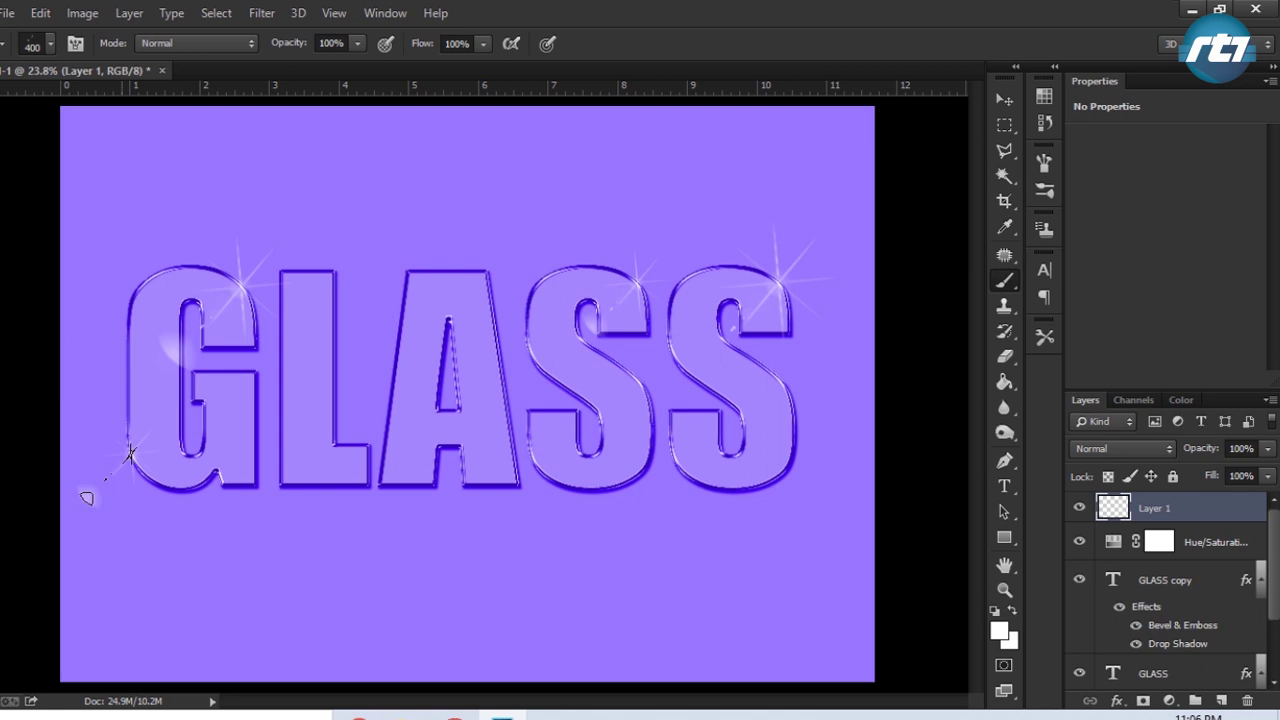
pyautogui.click(557, 464)
pyautogui.press('[')
pyautogui.press('[')
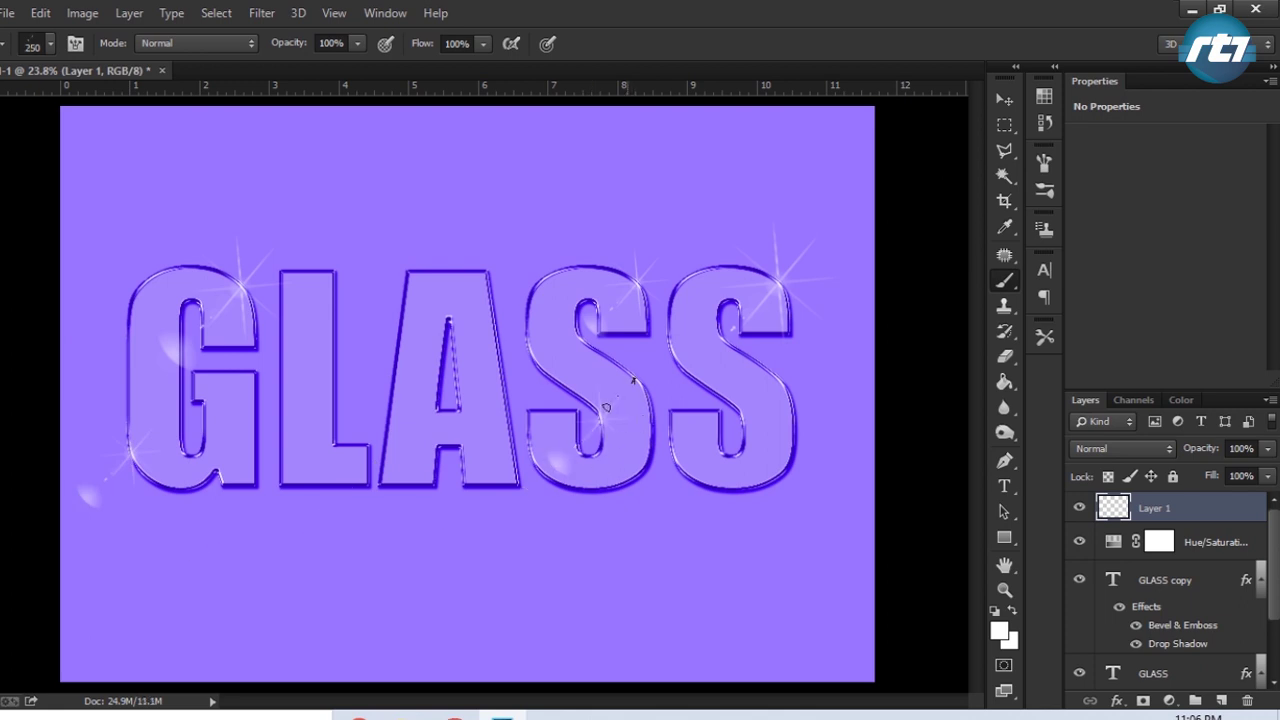
pyautogui.click(611, 407)
# Erase the stray soft glows below the G and at the first S's bottom-left
pyautogui.press('e')
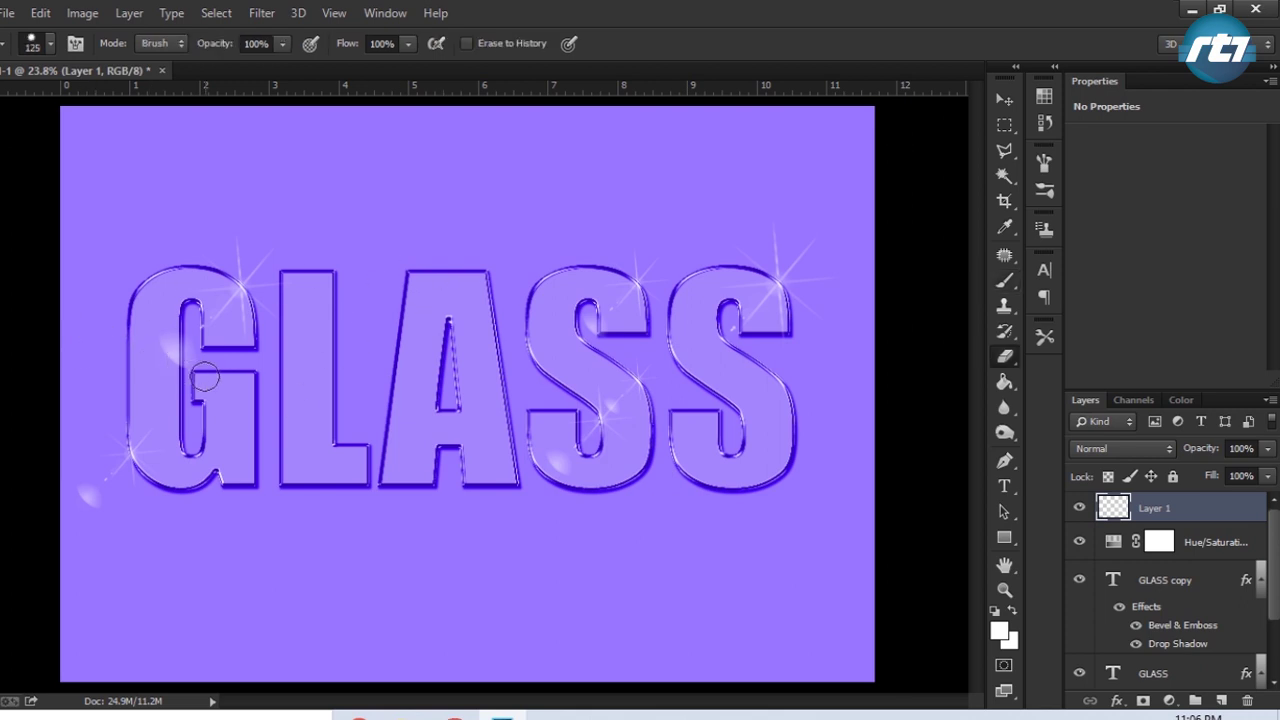
pyautogui.click(85, 497)
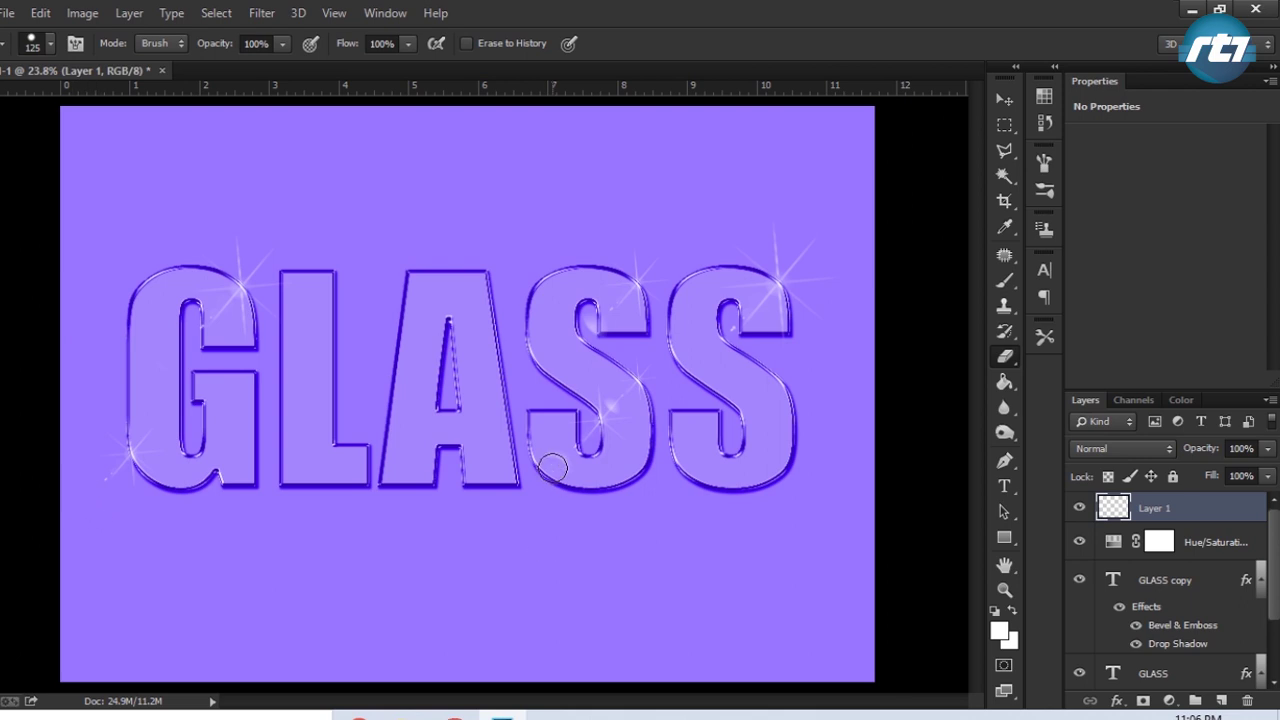
pyautogui.moveTo(543, 457); pyautogui.dragTo(567, 472)
pyautogui.press('[')
pyautogui.press('[')
pyautogui.press('[')
pyautogui.press('[')
pyautogui.press('[')
# Zoom in on the sparkling GLASS lettering, then return to the Move tool
pyautogui.press('v')
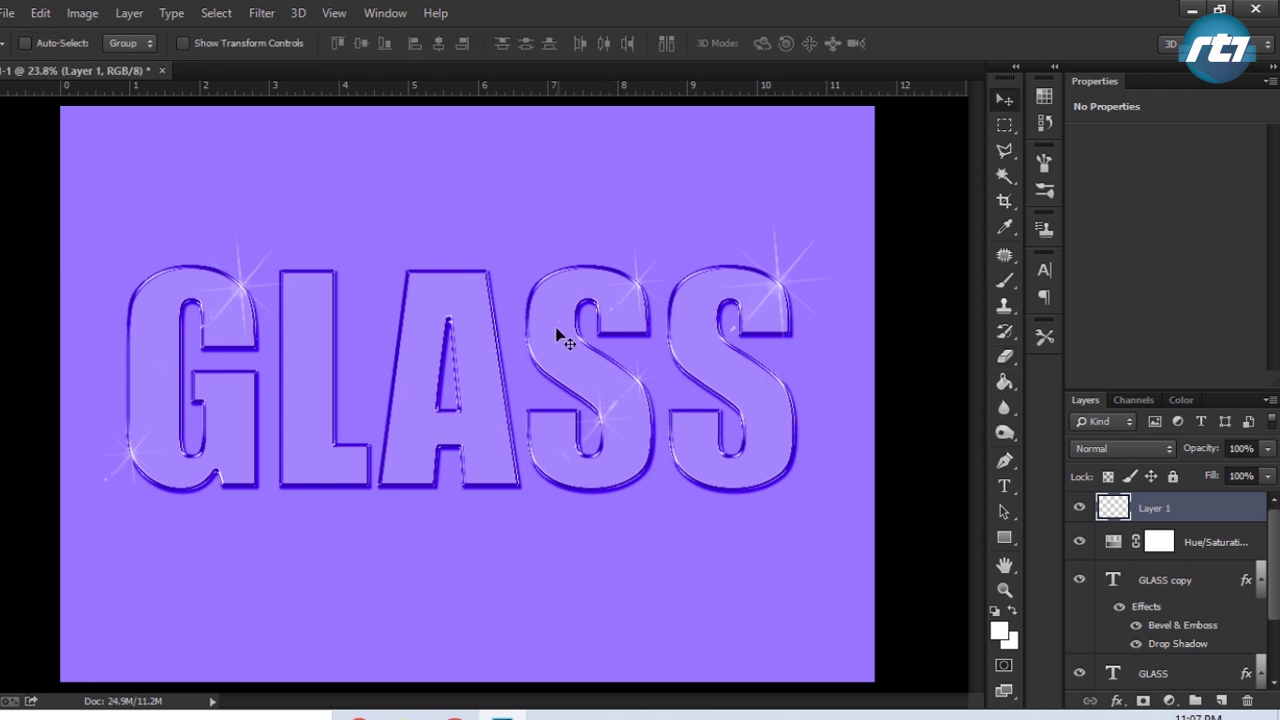
pyautogui.press('z')
pyautogui.moveTo(70, 223); pyautogui.dragTo(380, 337)
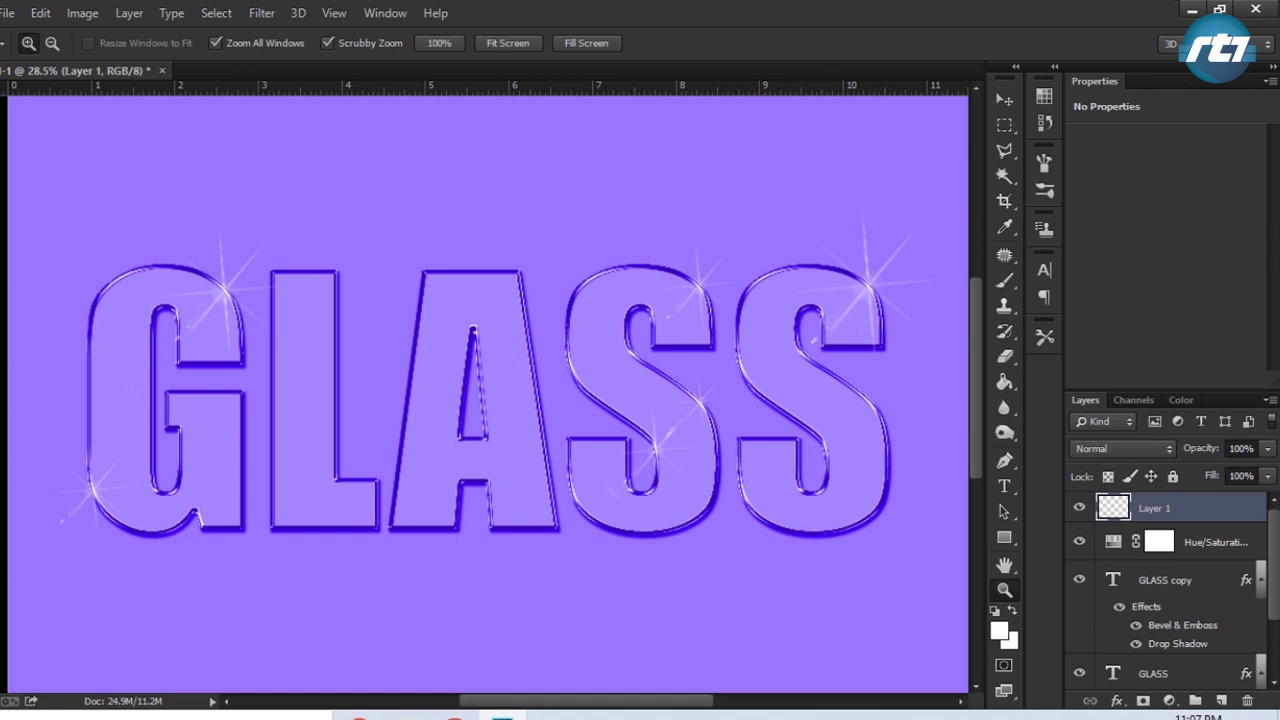
pyautogui.click(1004, 99)
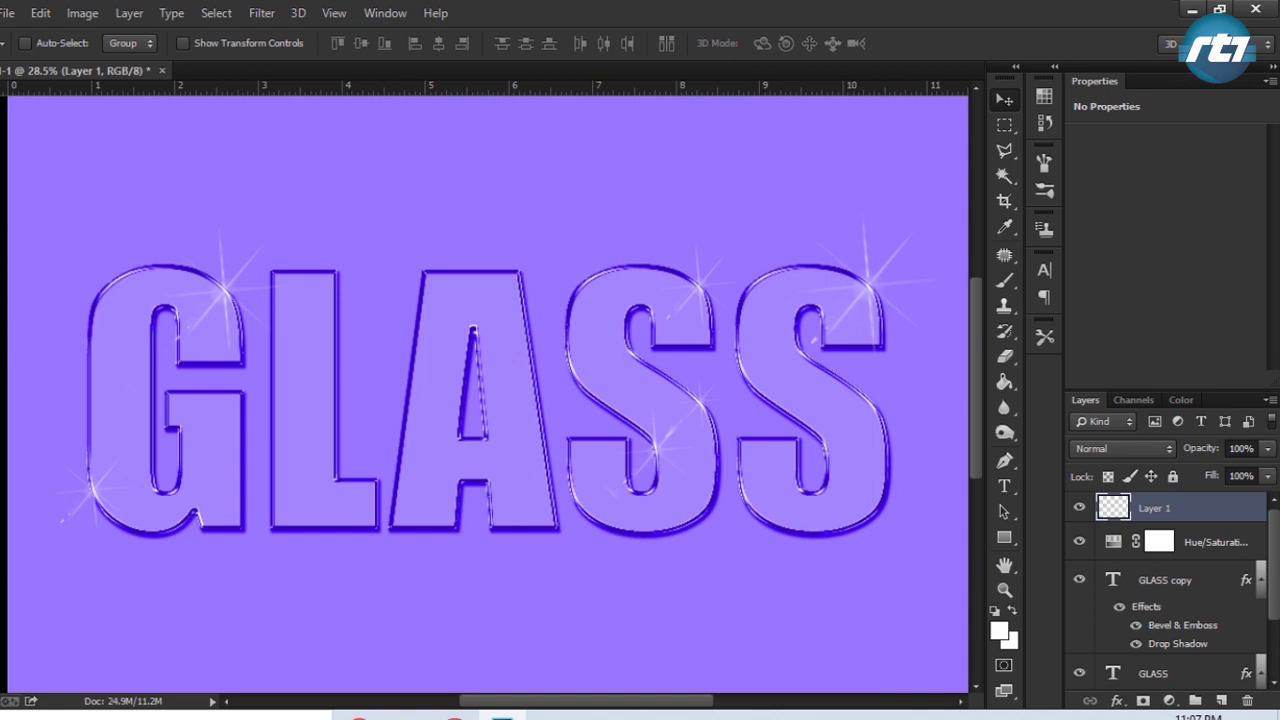